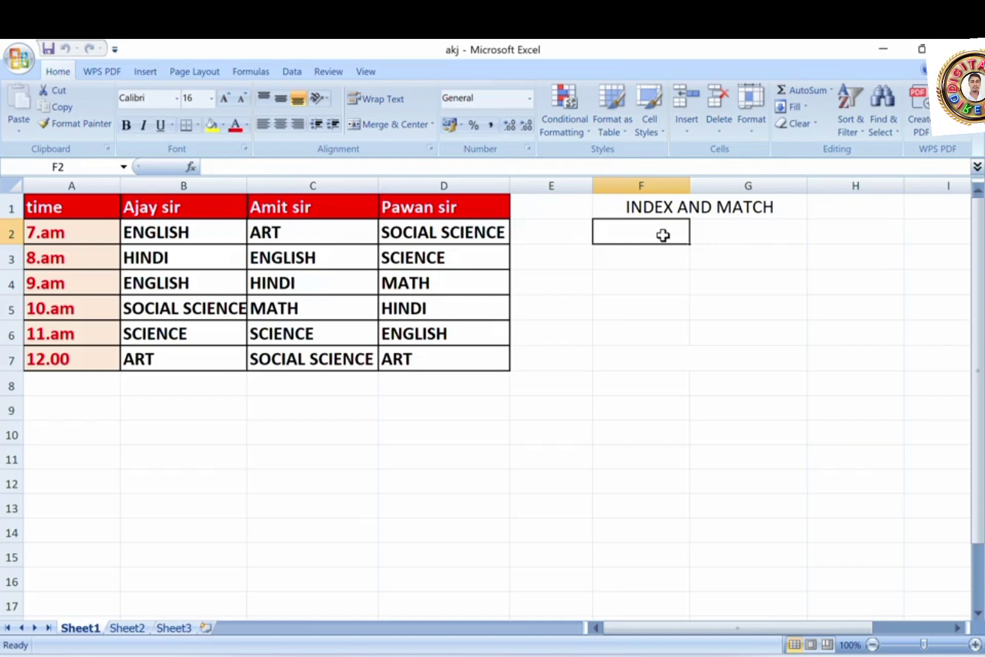
Enter the label SELECT in cell F2, below the INDEX AND MATCH heading
double_click(662, 235)
text(SE)
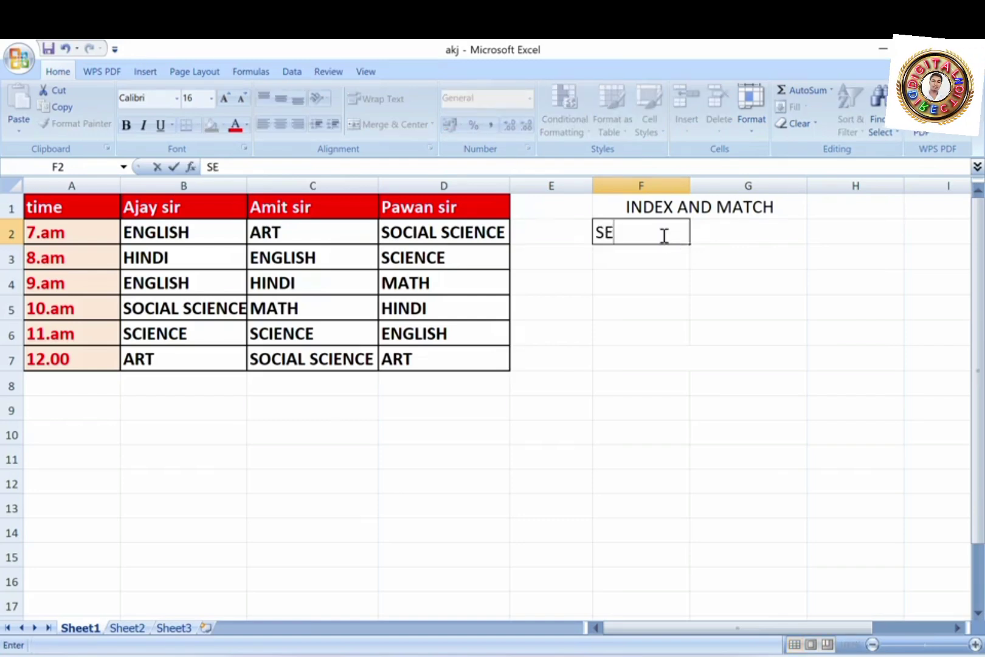
text(LECT)
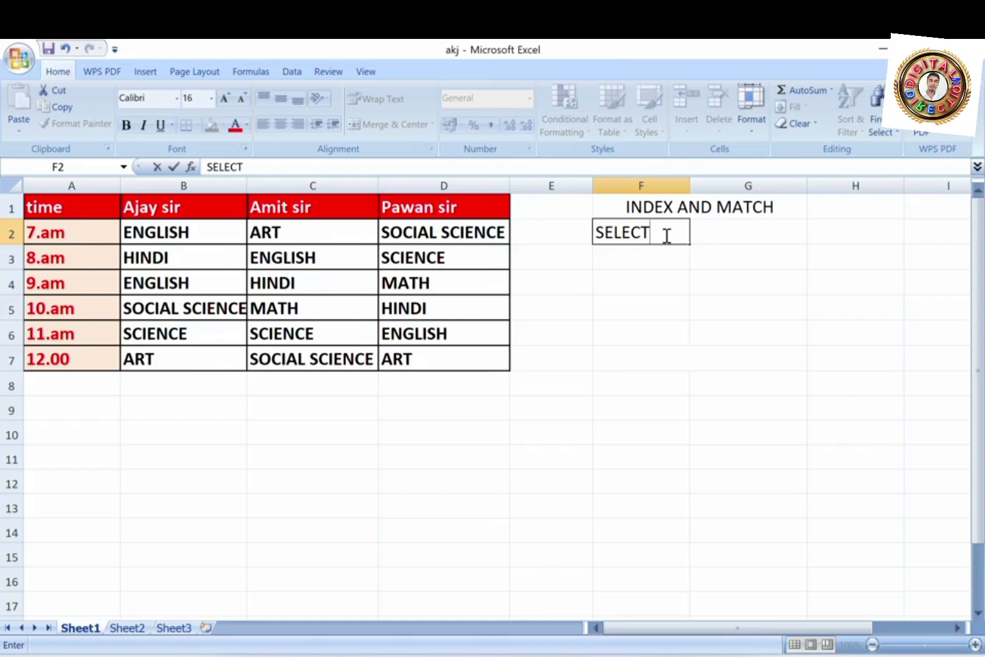
Open data validation for cell G2 and set it to allow a List
click(793, 234)
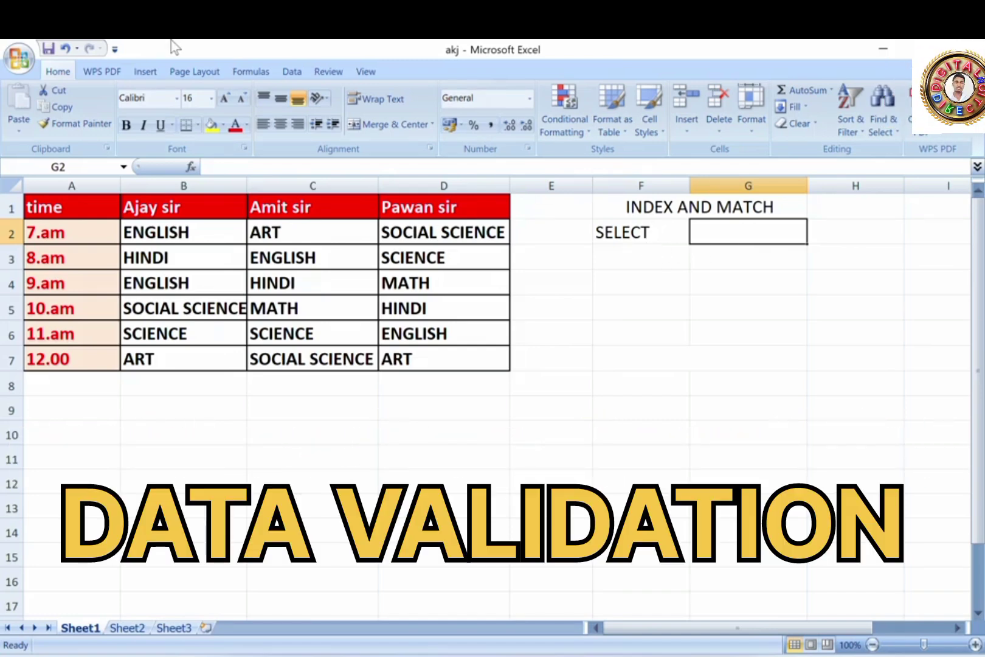
click(293, 72)
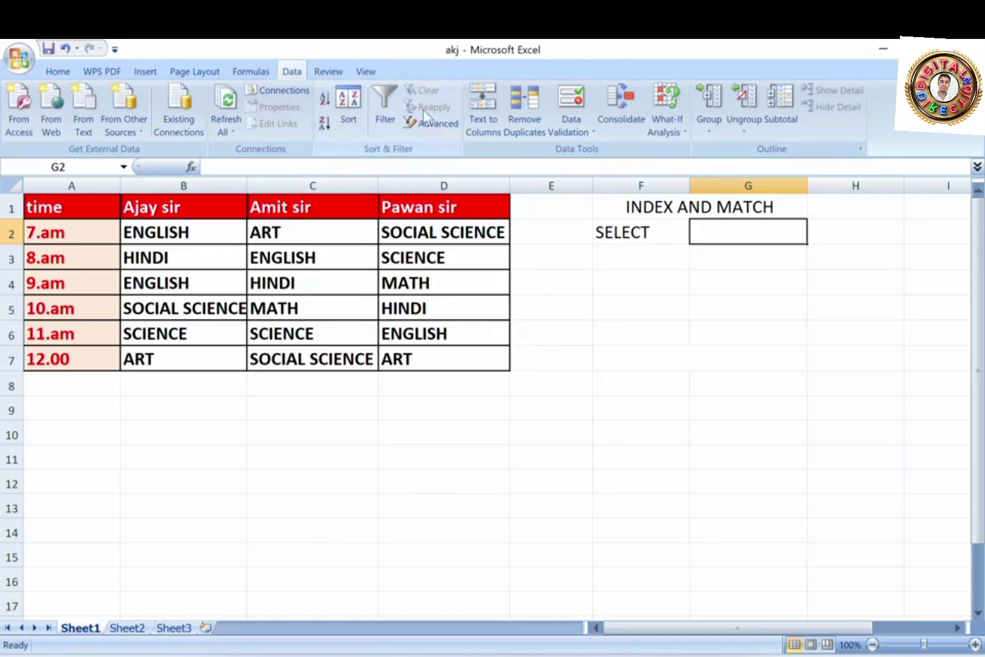
click(583, 133)
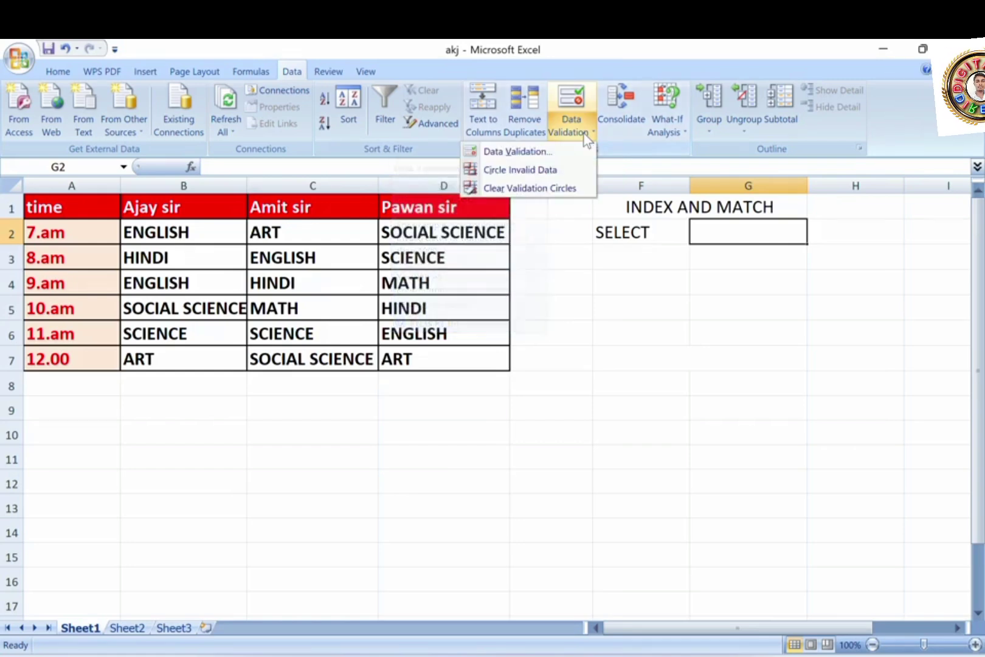
click(498, 152)
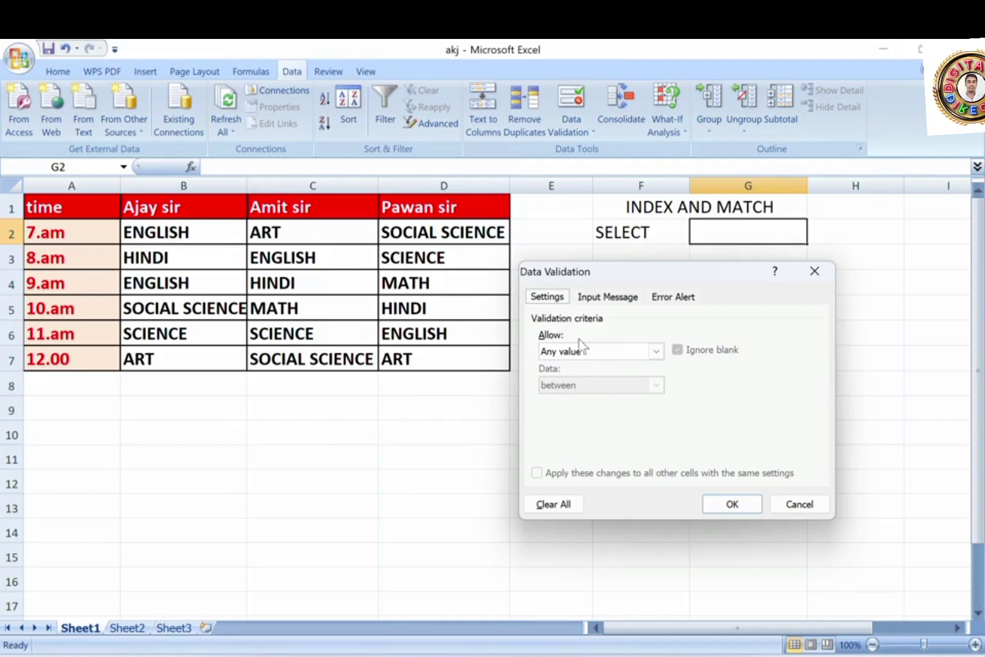
click(657, 351)
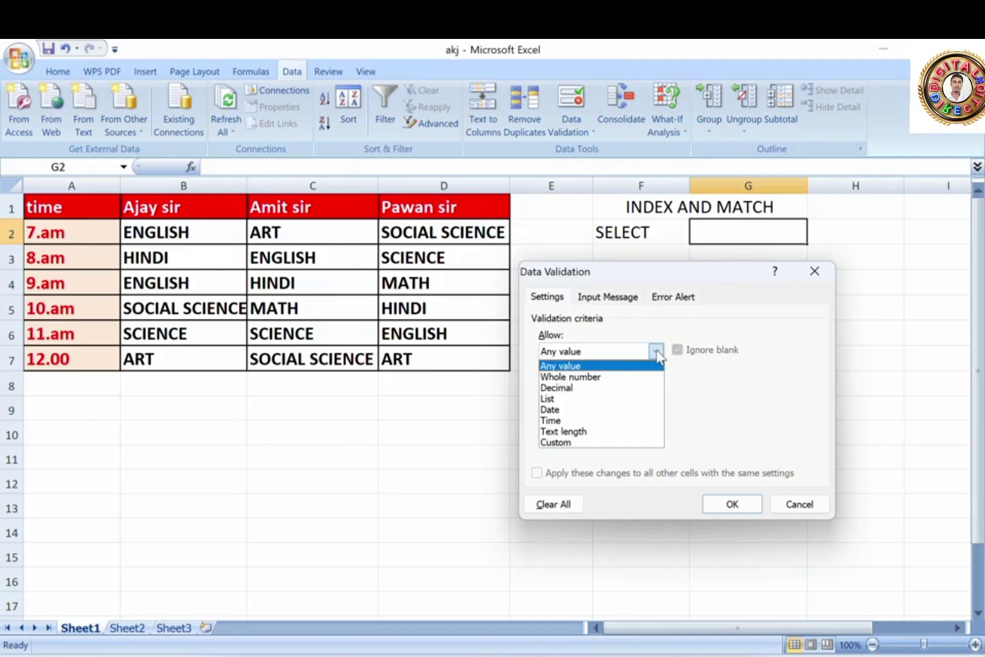
click(587, 399)
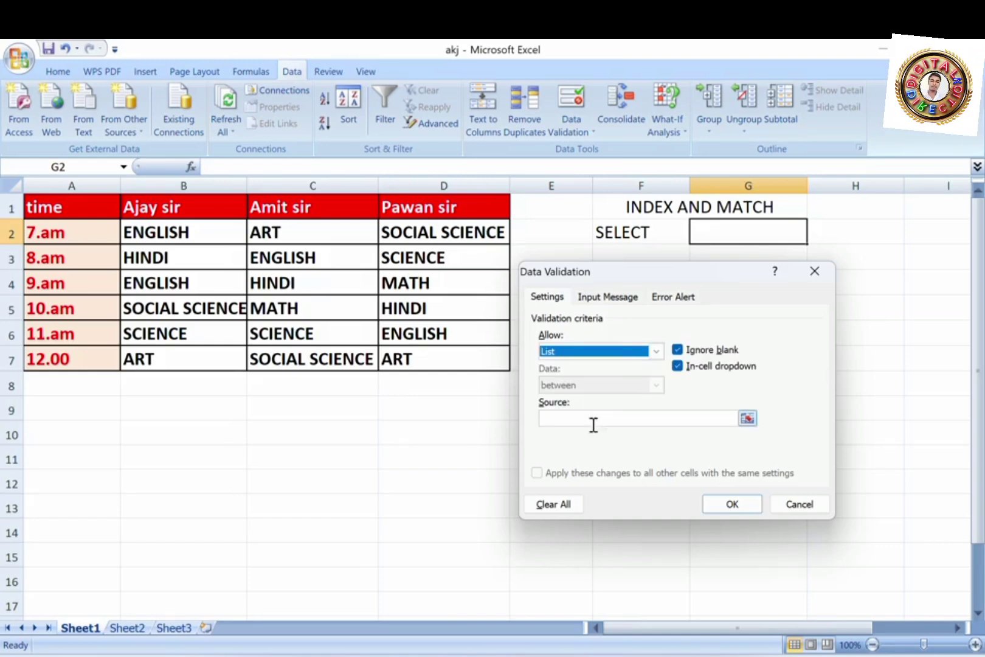
Apply the teacher headers B1:D1 as G2's list source and choose the teacher from C1 in G2
click(593, 414)
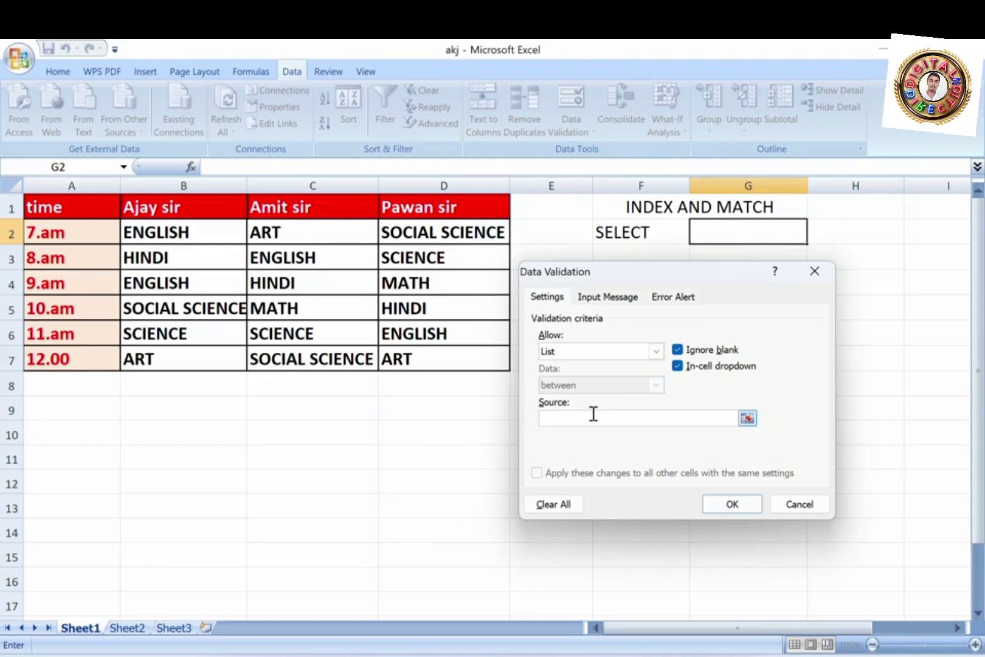
click(164, 204)
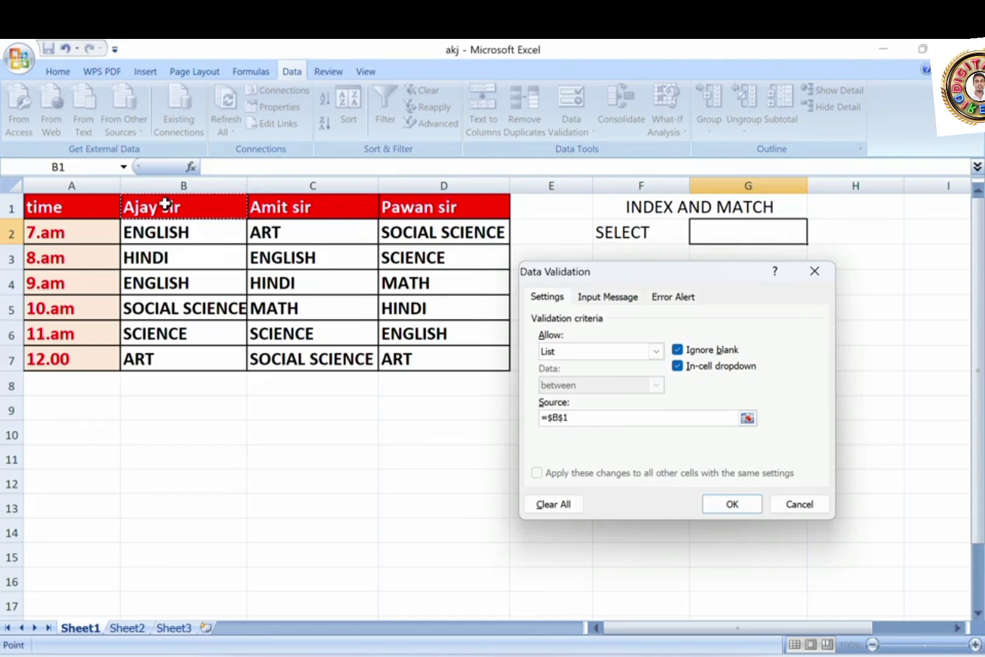
key(shift+Right)
key(shift+Right)
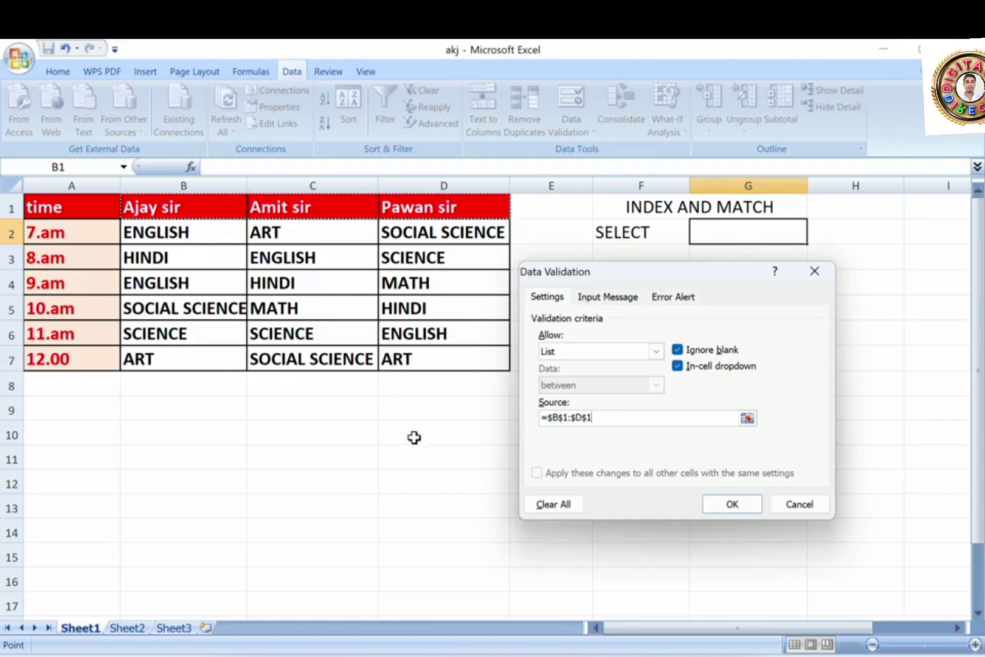
click(741, 512)
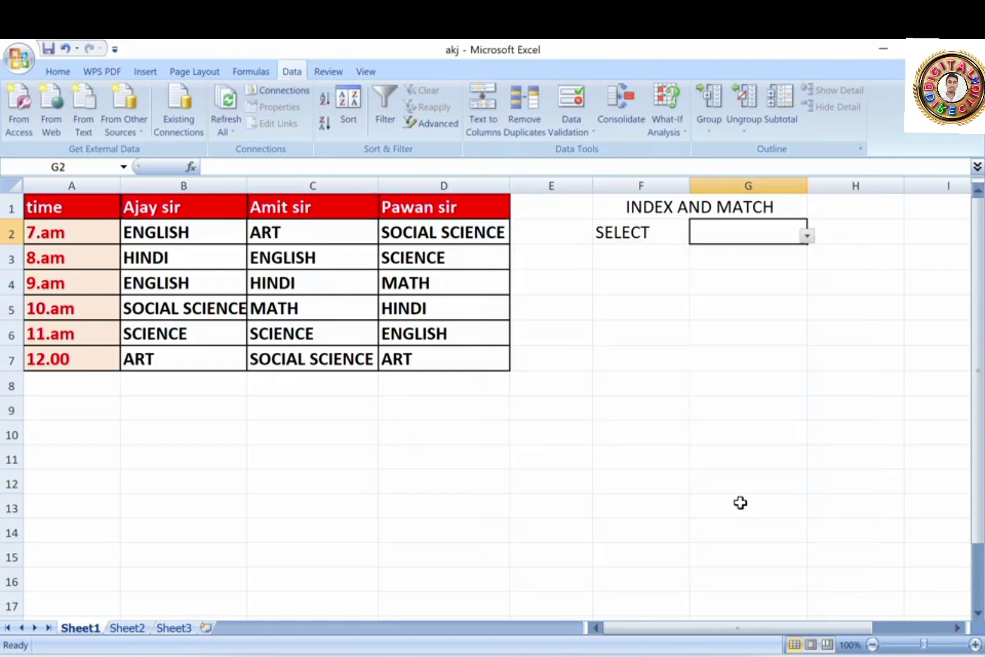
click(806, 237)
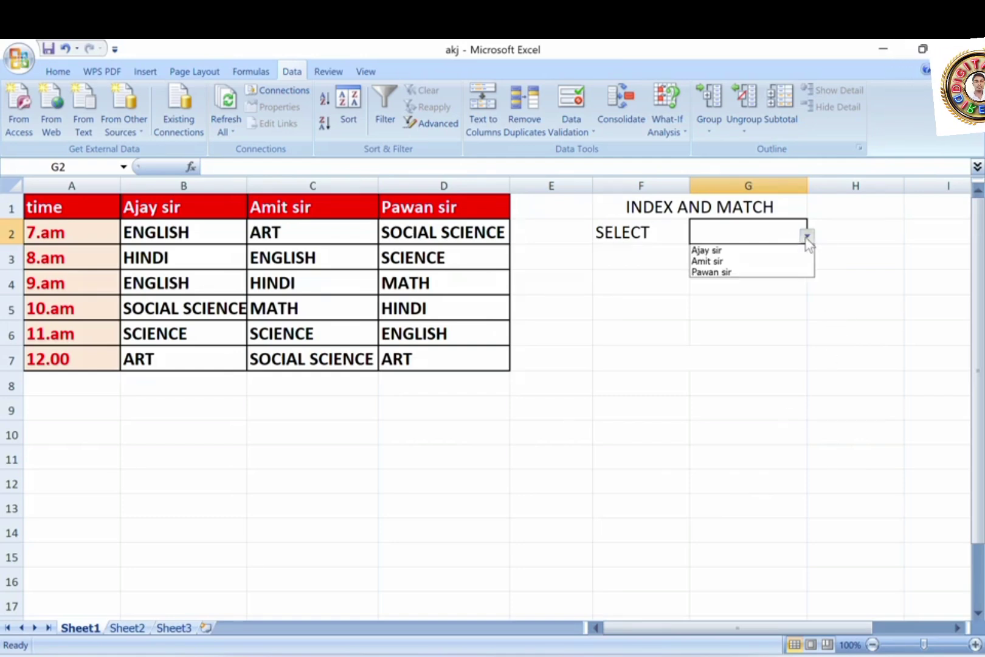
click(723, 262)
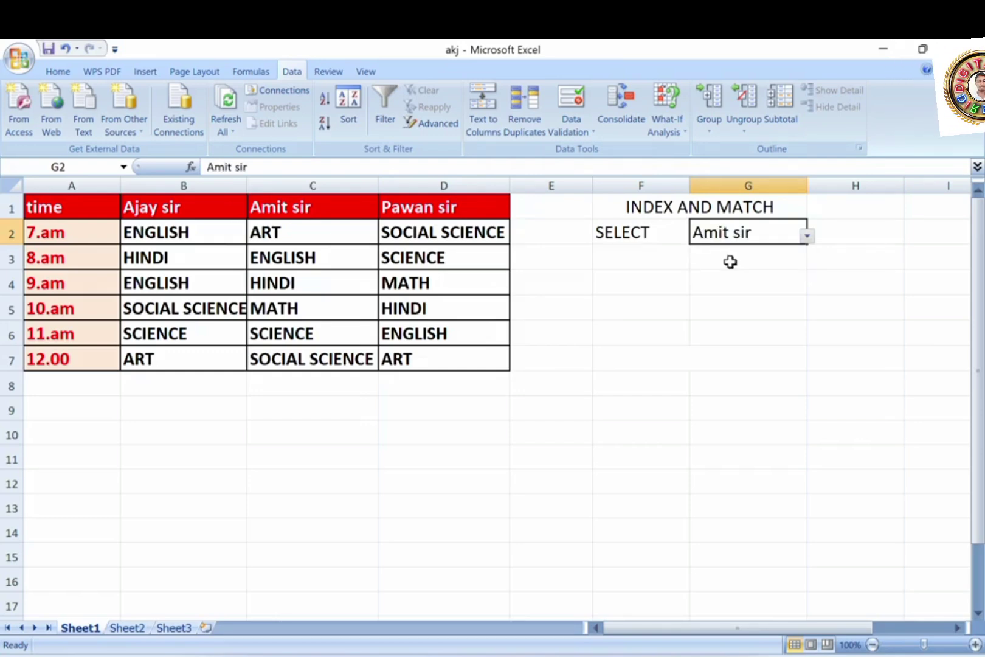
Open data validation for cell F3 and set it to allow a List
click(651, 257)
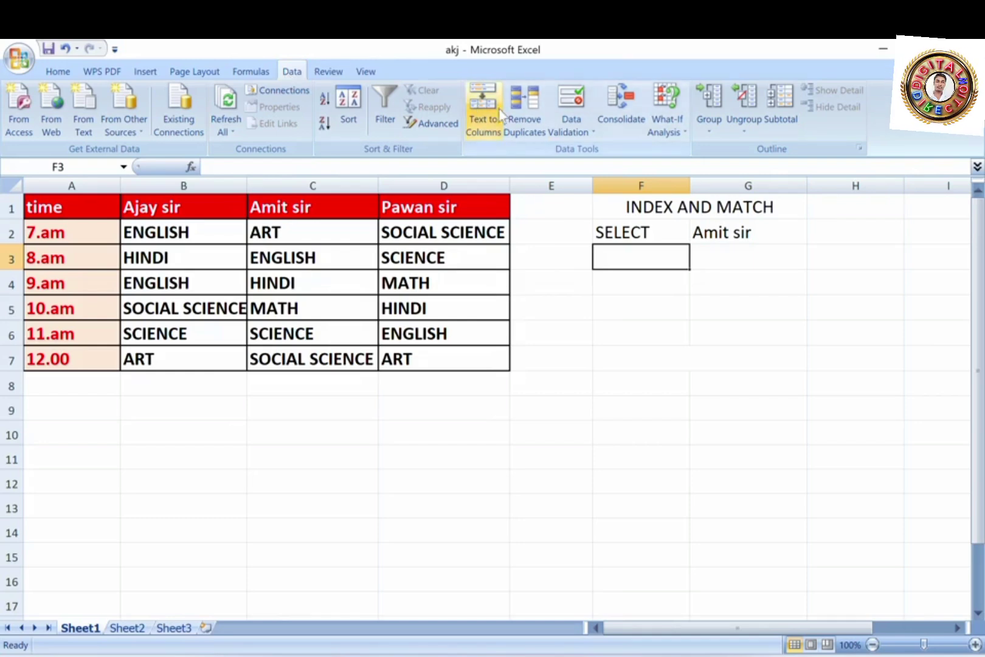
click(588, 134)
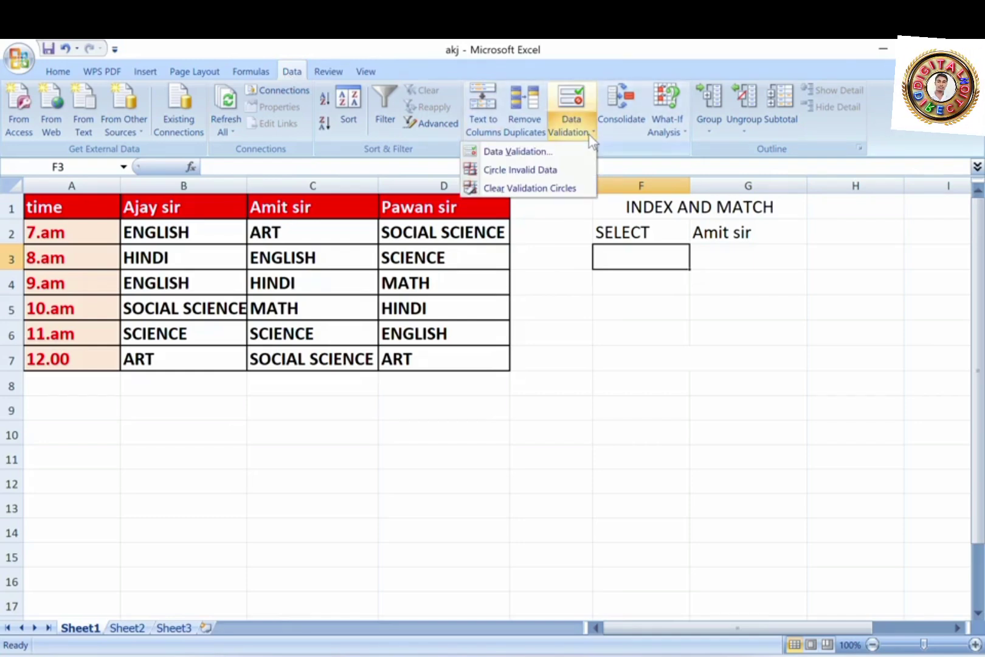
click(534, 151)
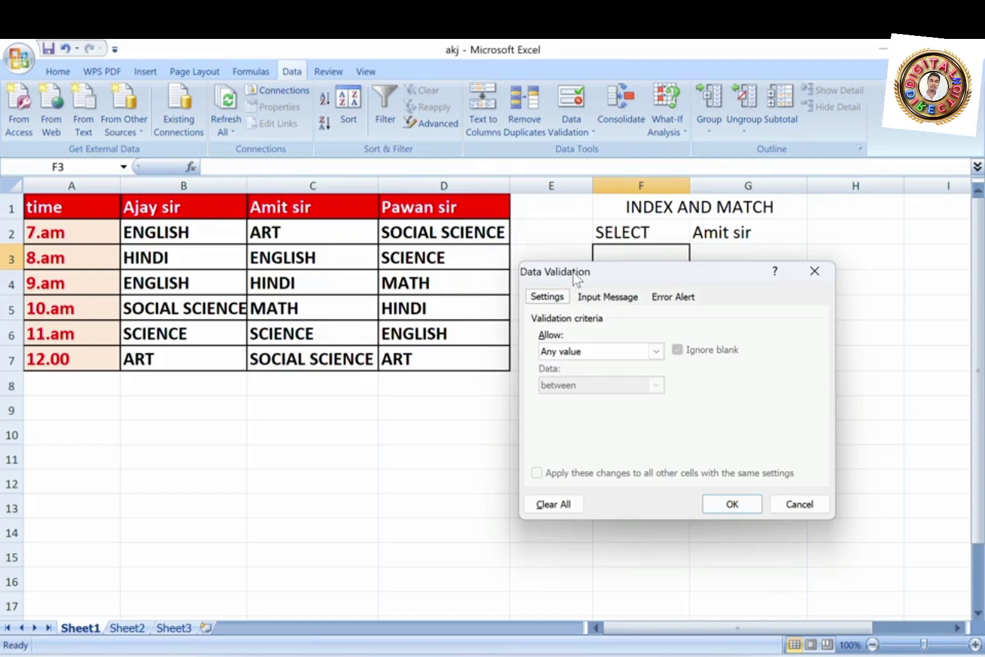
click(654, 351)
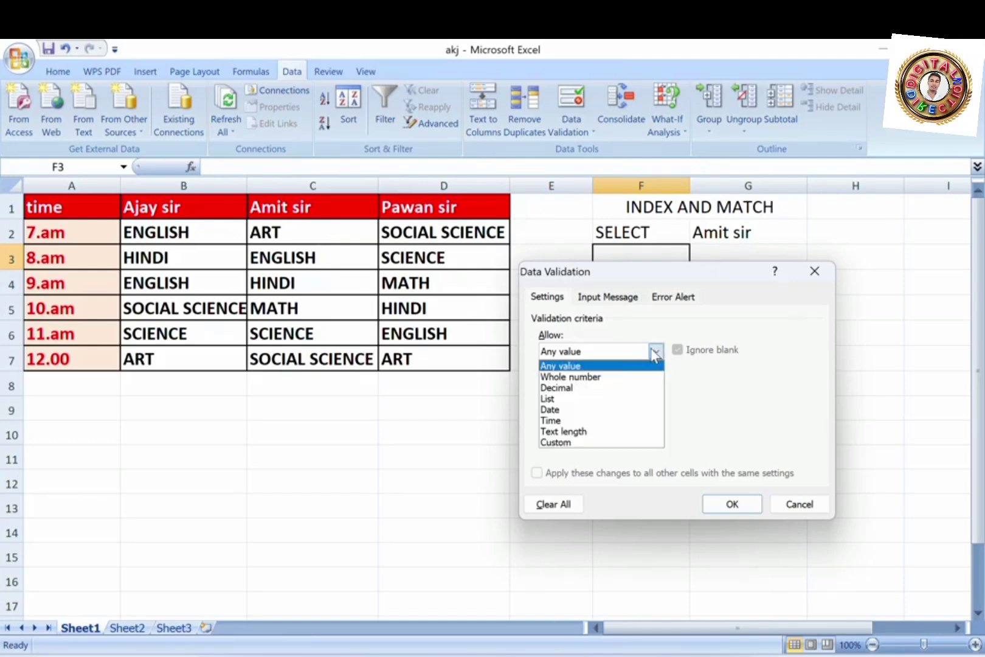
click(606, 400)
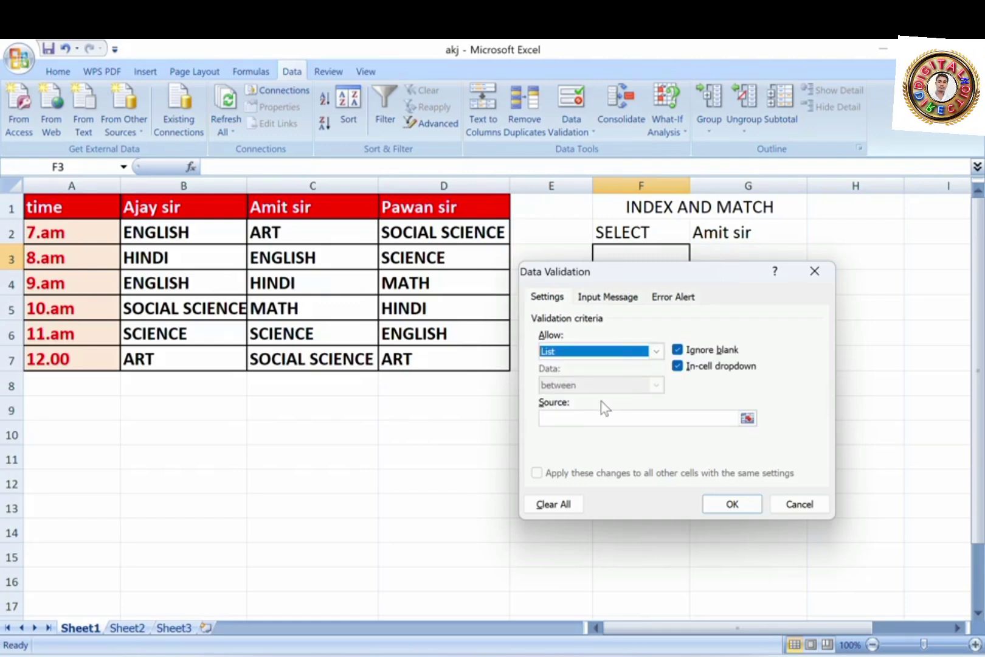
Apply the class times A2:A7 as F3's list source and choose 10.am in F3
click(598, 413)
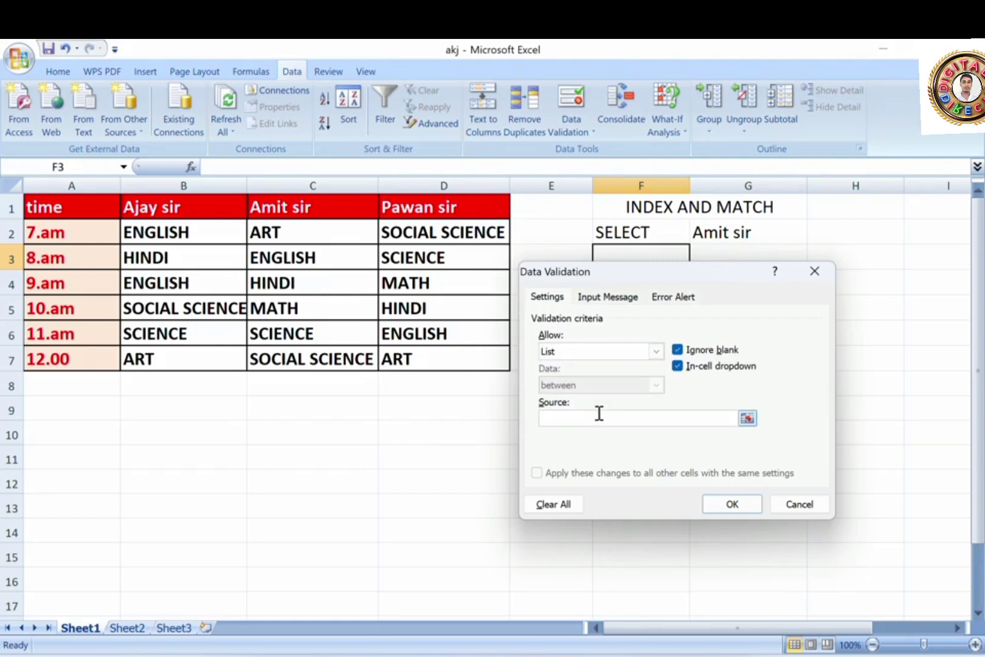
click(55, 238)
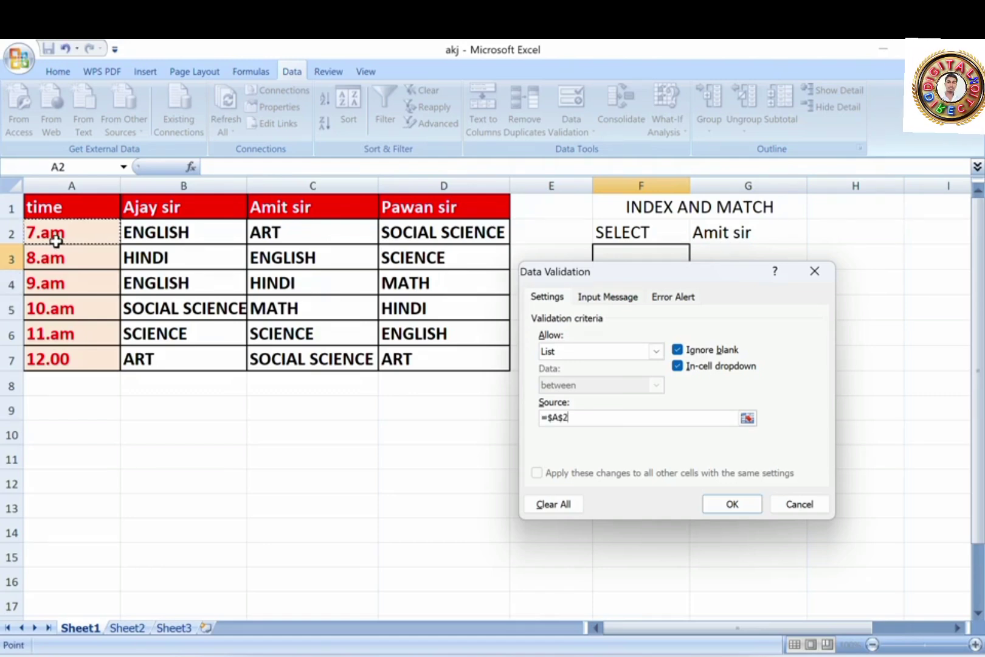
key(shift+Down)
key(shift+Down)
key(shift+Down)
key(shift+Down)
key(shift+Down)
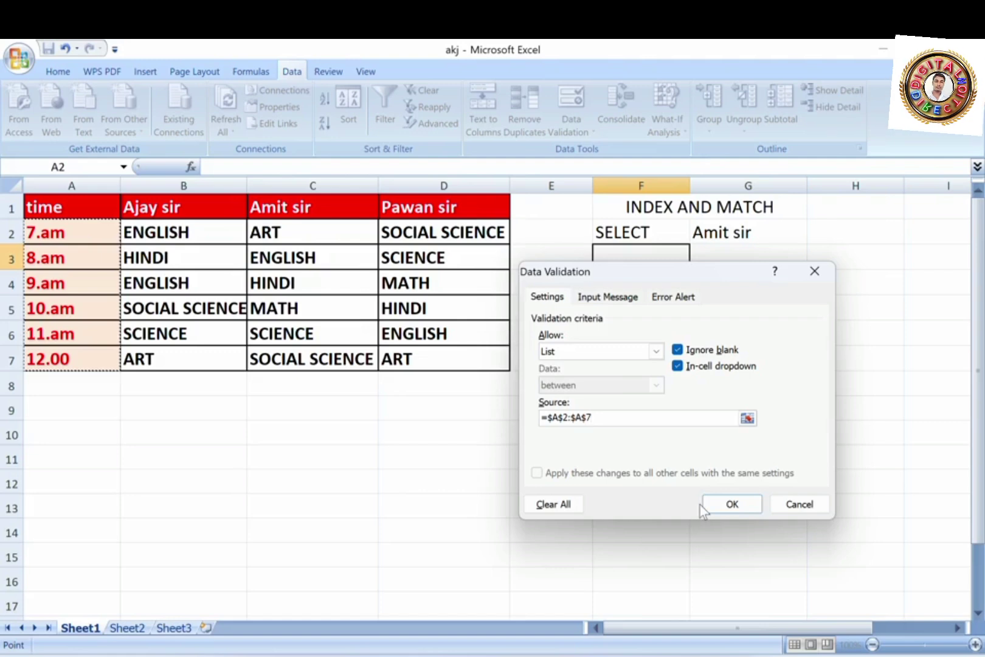
click(717, 504)
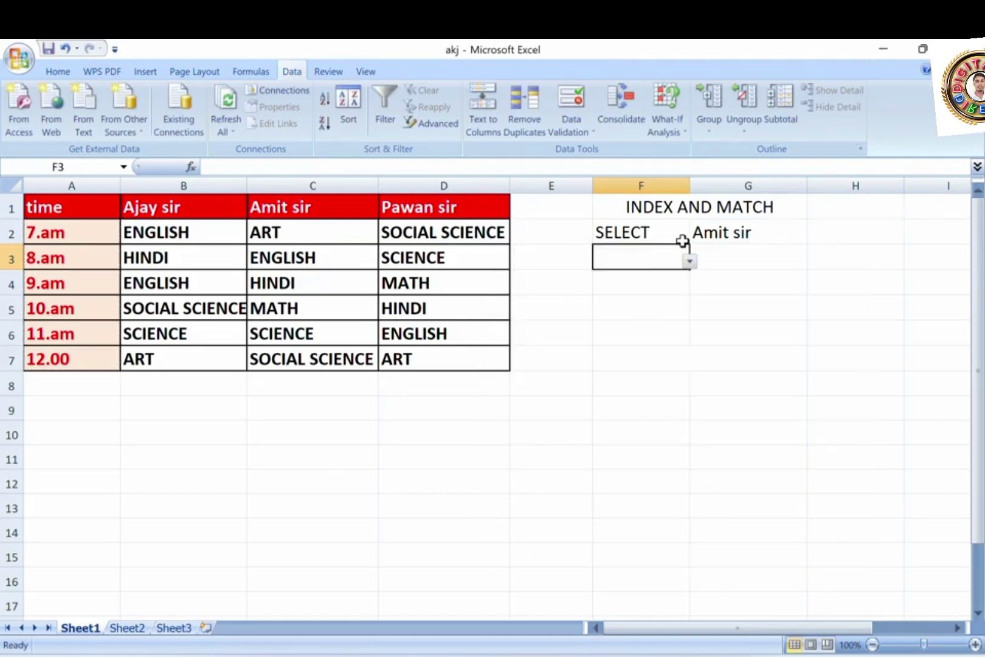
click(689, 261)
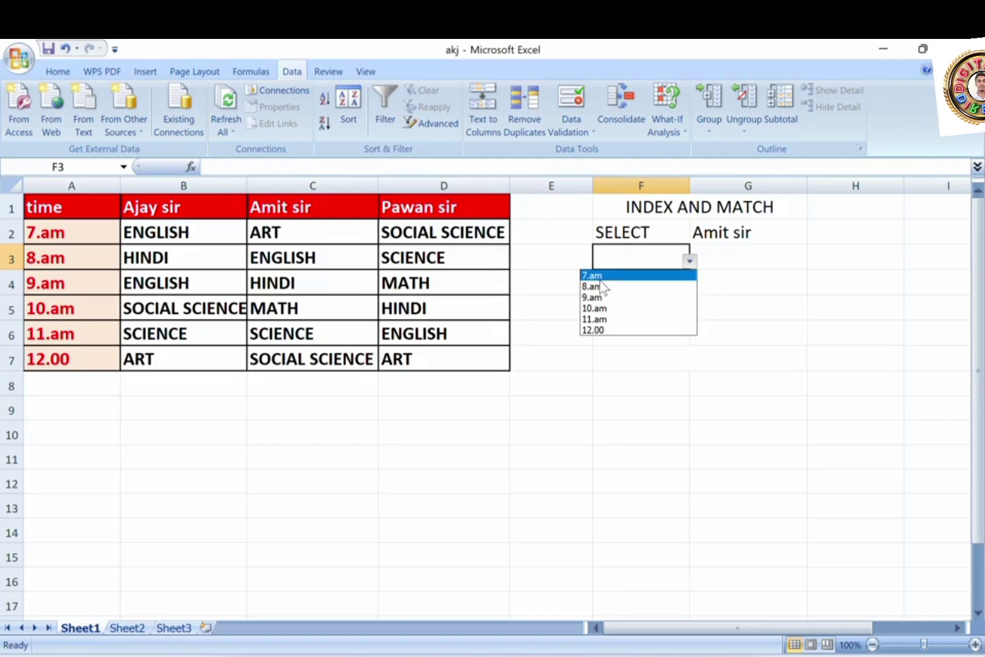
click(610, 305)
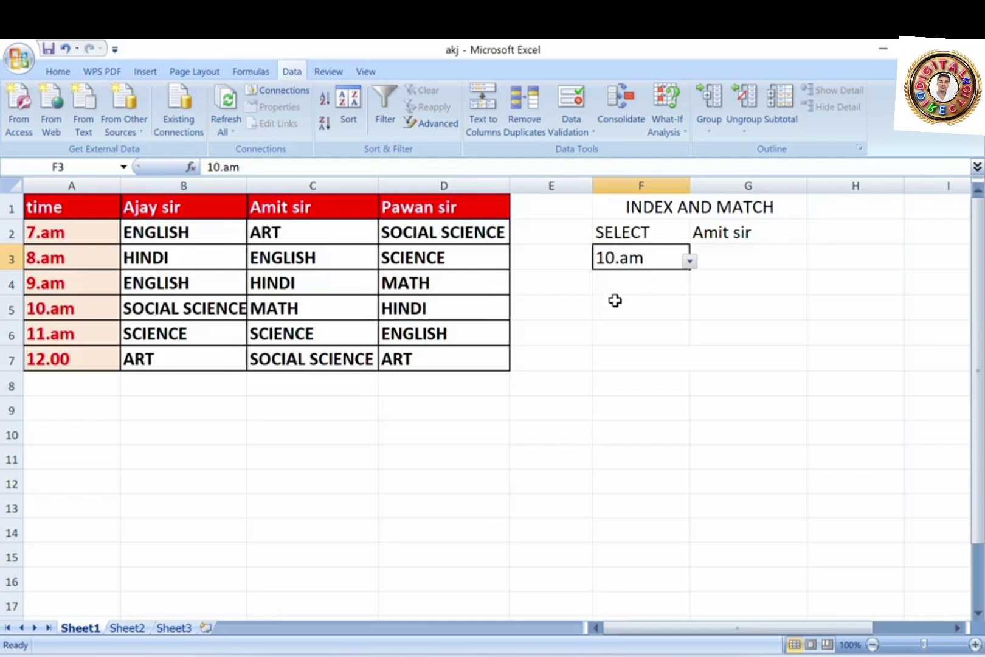
Change the dropdown selection in G2 to the teacher from B1
click(773, 234)
drag(805, 237, 810, 238)
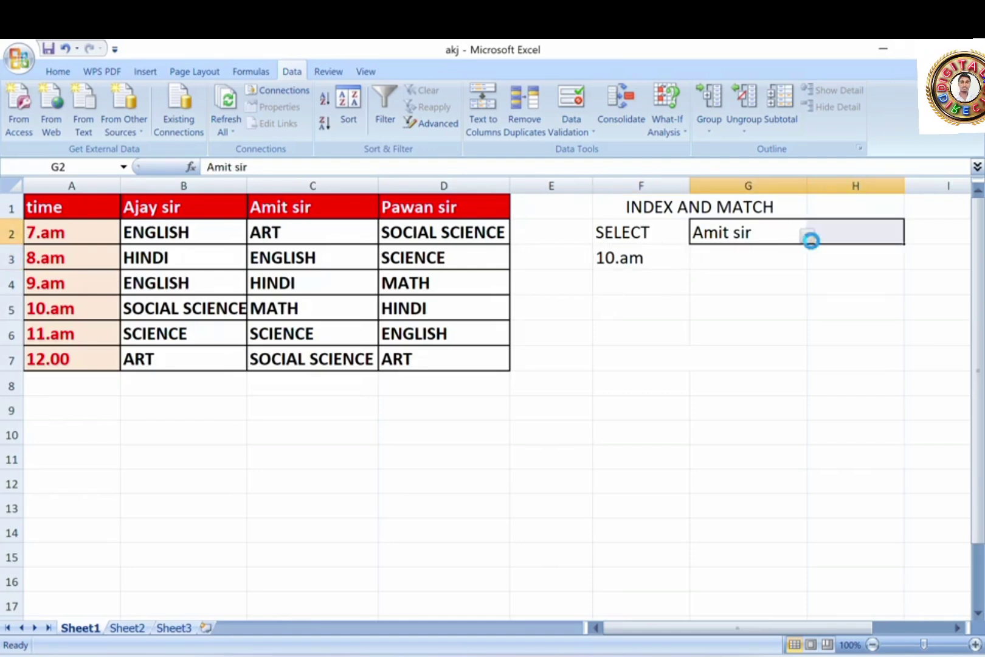
click(807, 234)
click(769, 251)
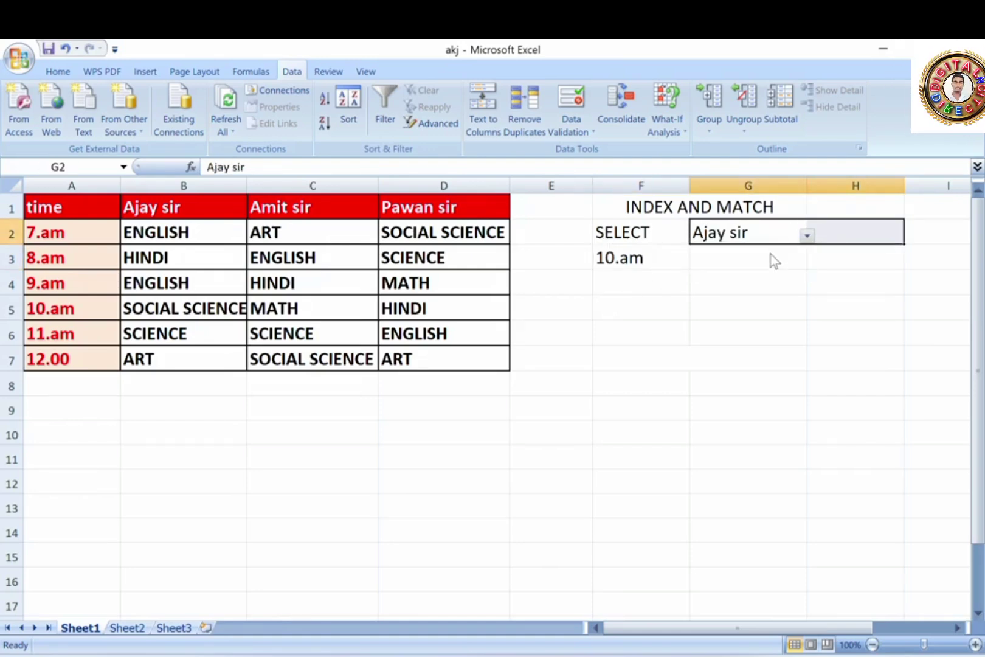
Begin an INDEX formula in G3 with the whole timetable A1:D7 as its array
click(764, 257)
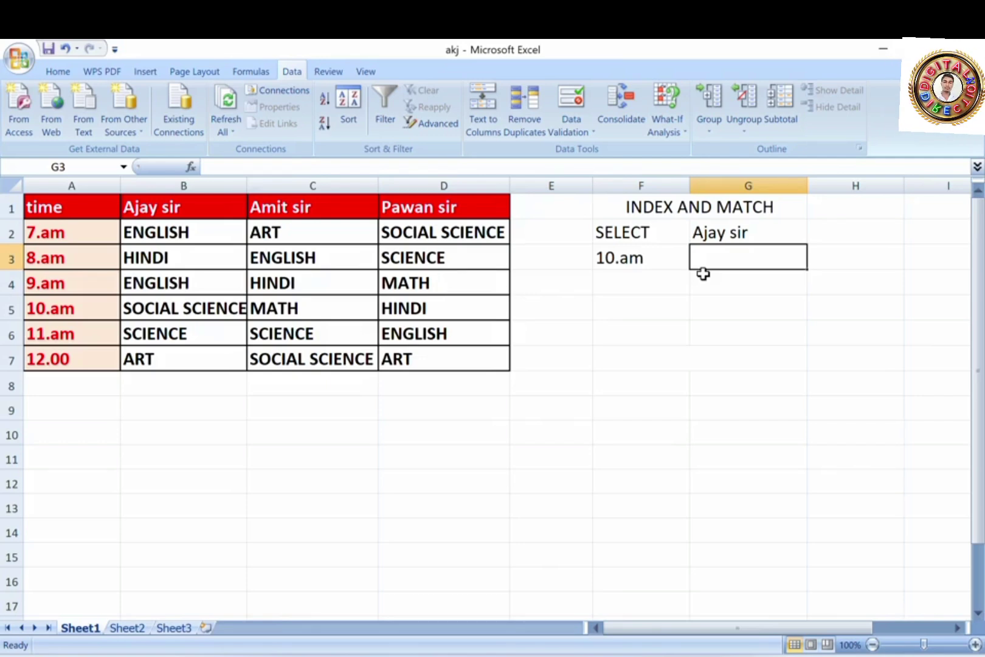
text(=)
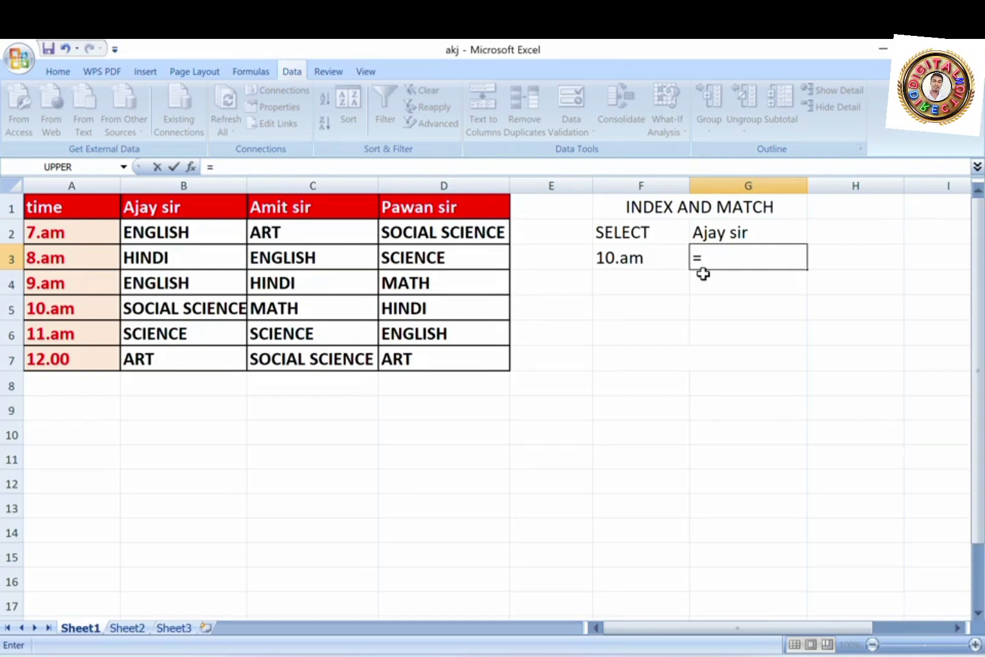
text(INDE)
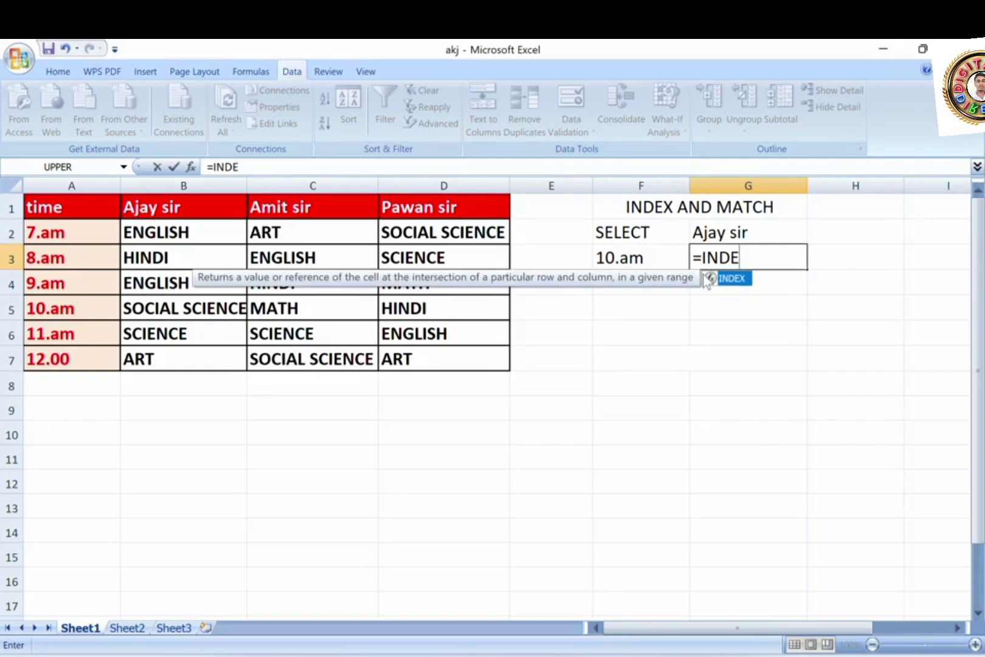
key(Tab)
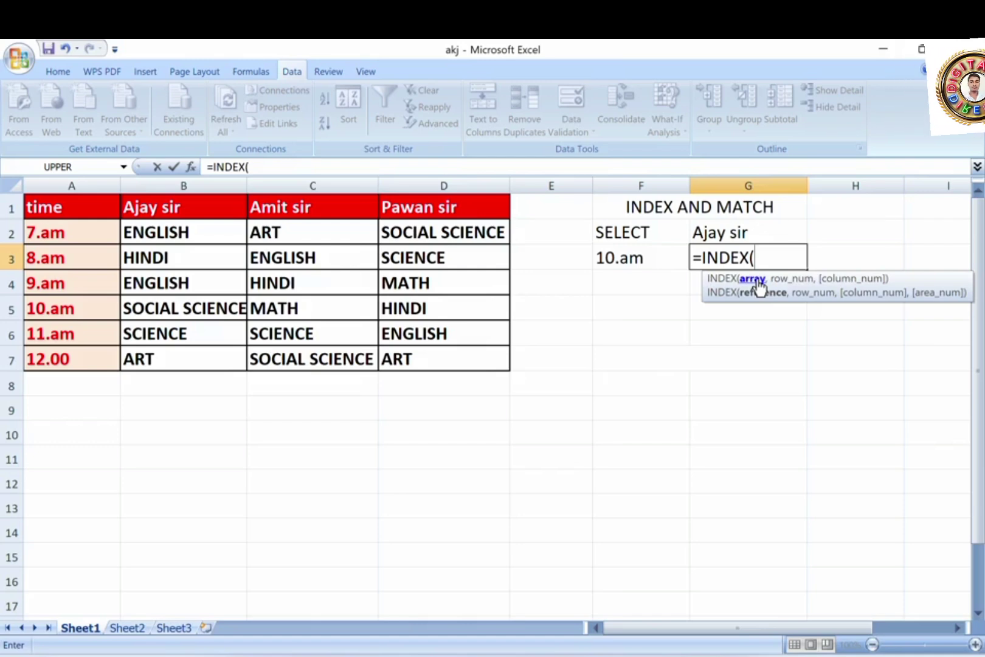
click(70, 208)
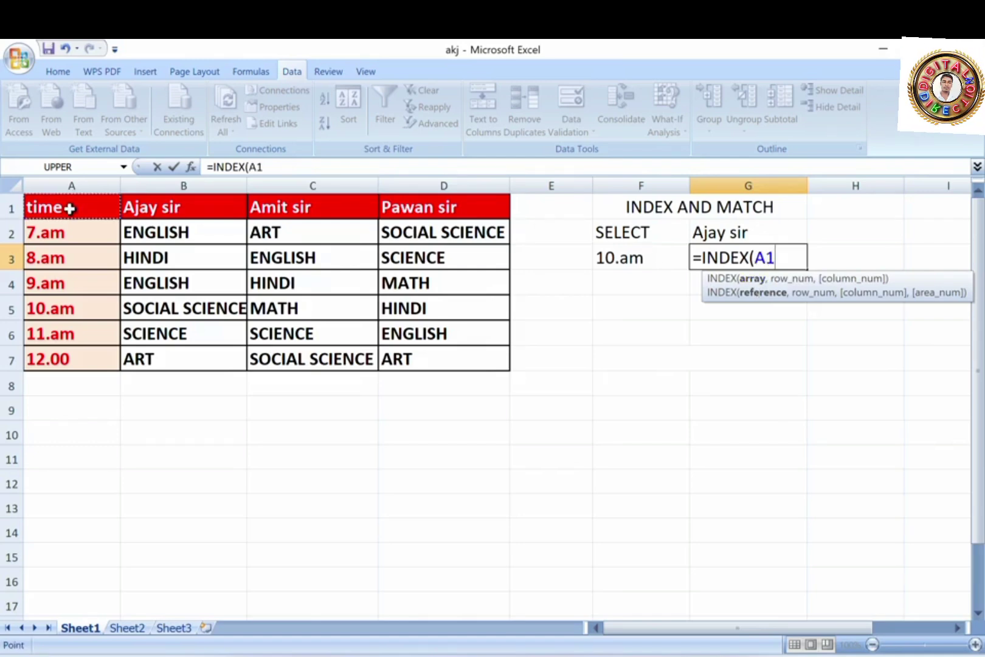
key(shift+Right)
key(shift+Right)
key(shift+Right)
key(shift+Down)
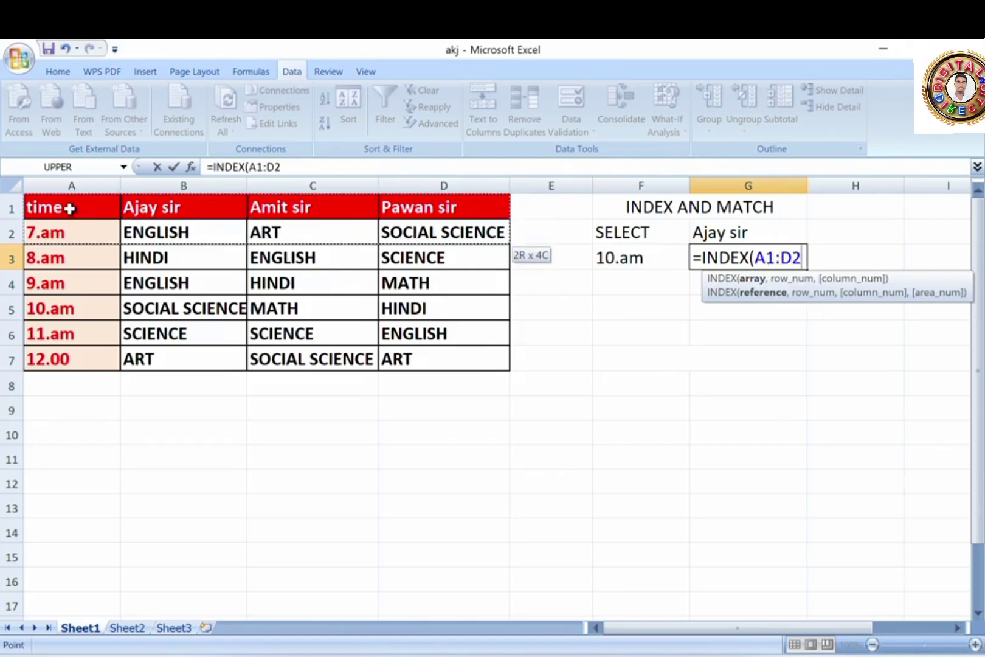
key(shift+Down)
key(shift+Down)
key(shift+Down)
key(shift+Down)
key(shift+Down)
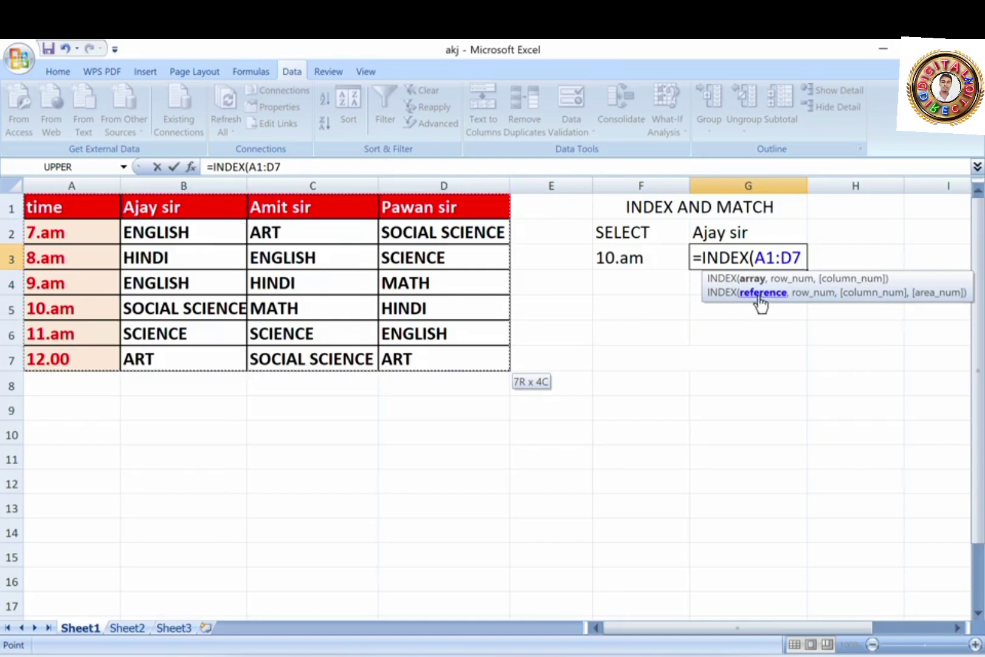
Complete G3's INDEX formula with row number 5 and column number 2
text(,)
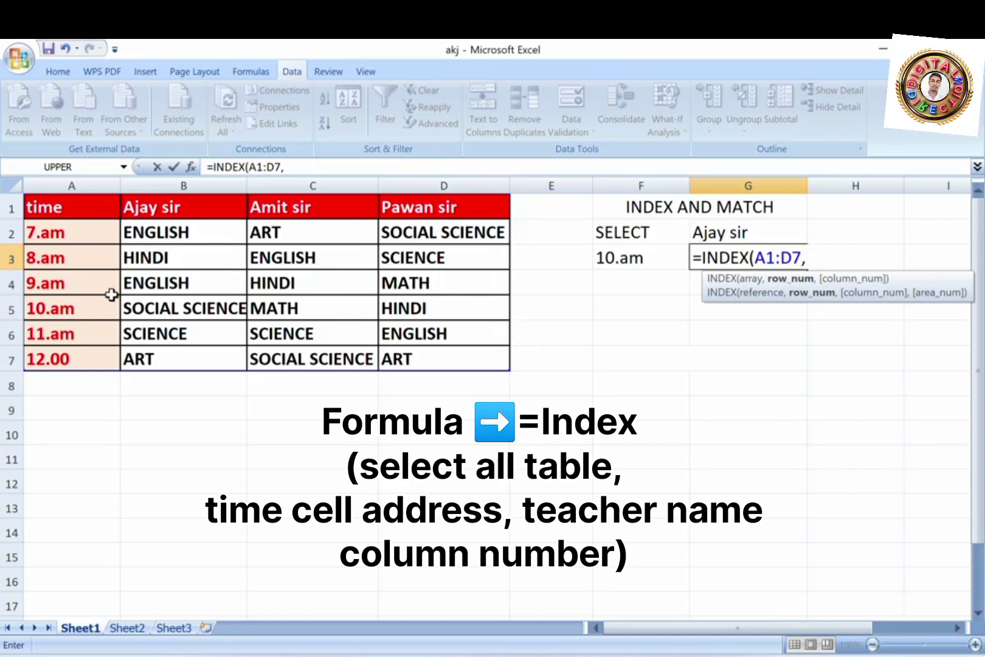
text(5,)
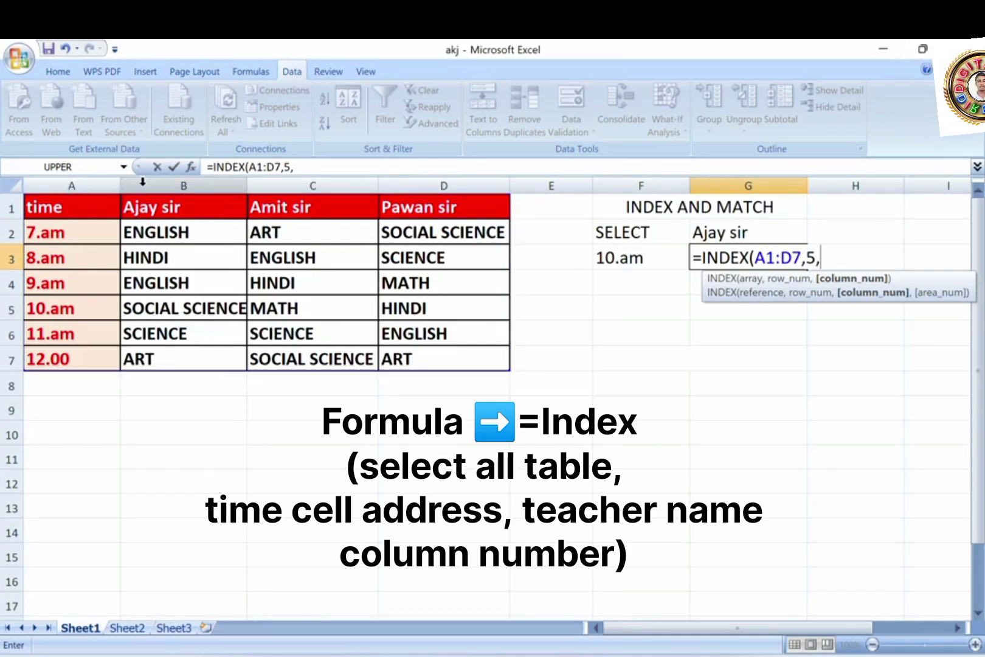
text(2)
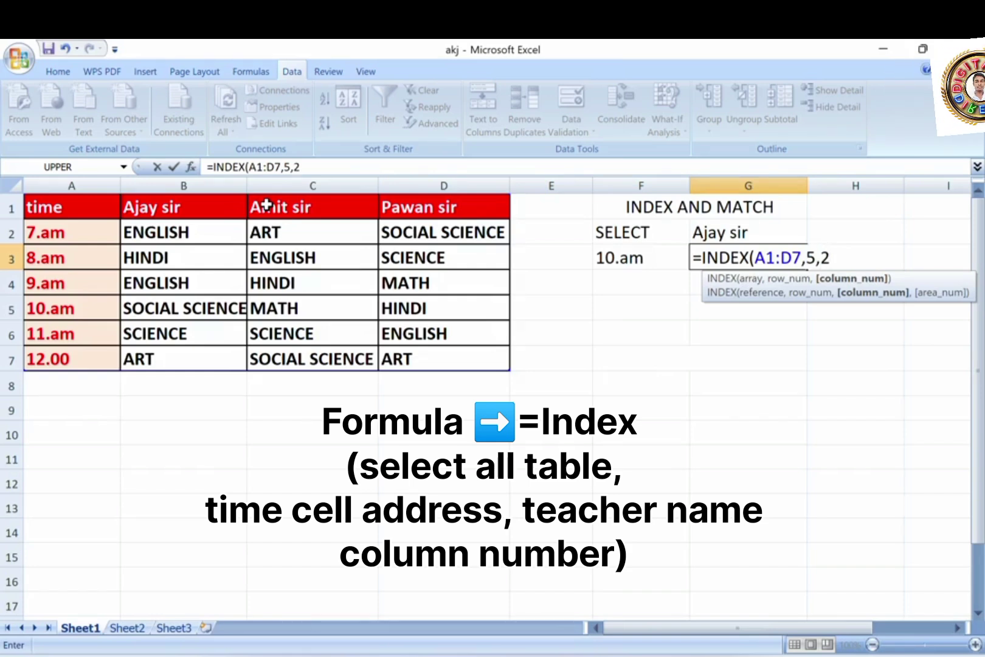
text())
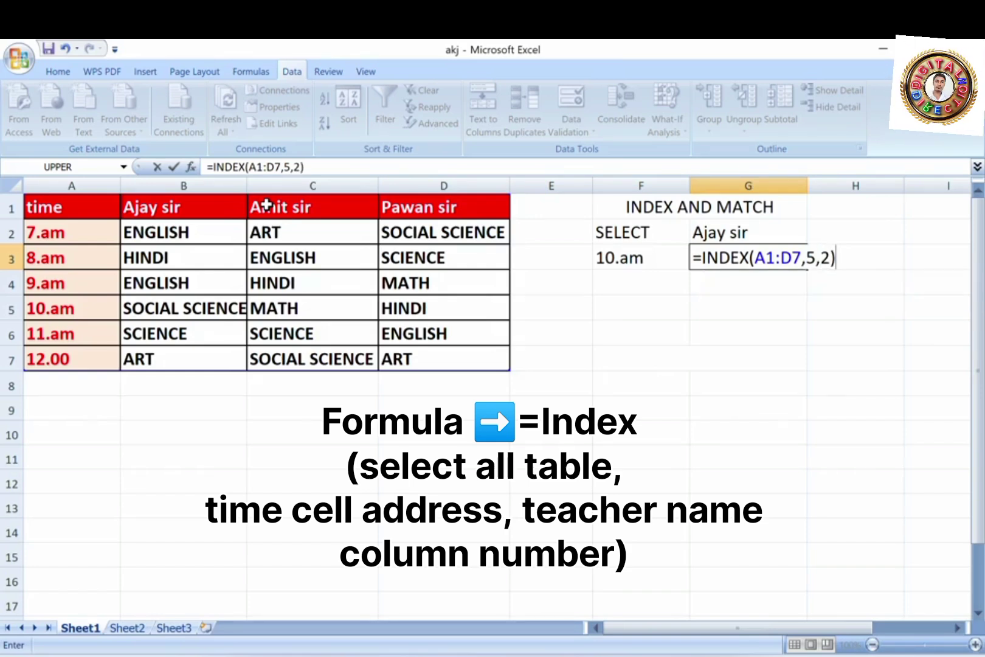
key(Return)
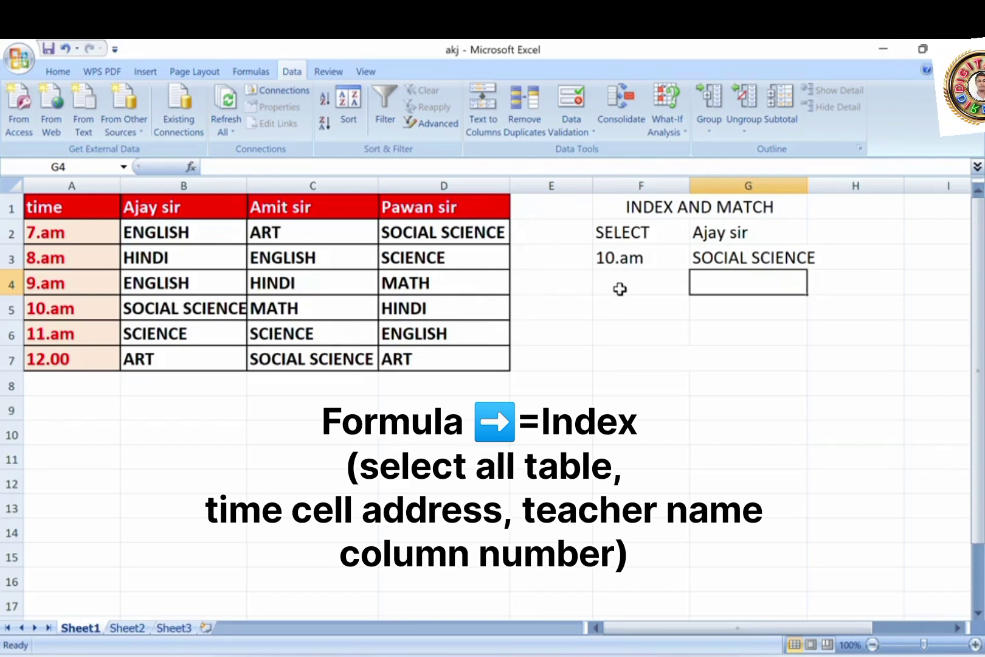
Choose the teacher from D1 in the G2 dropdown and 11.am in the F3 dropdown
click(754, 236)
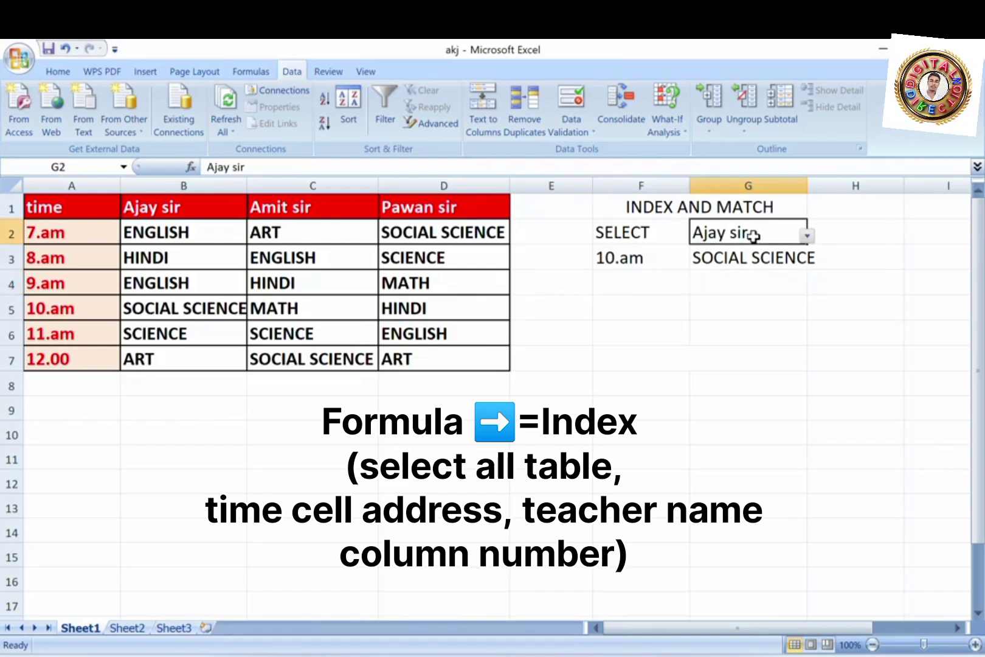
click(807, 237)
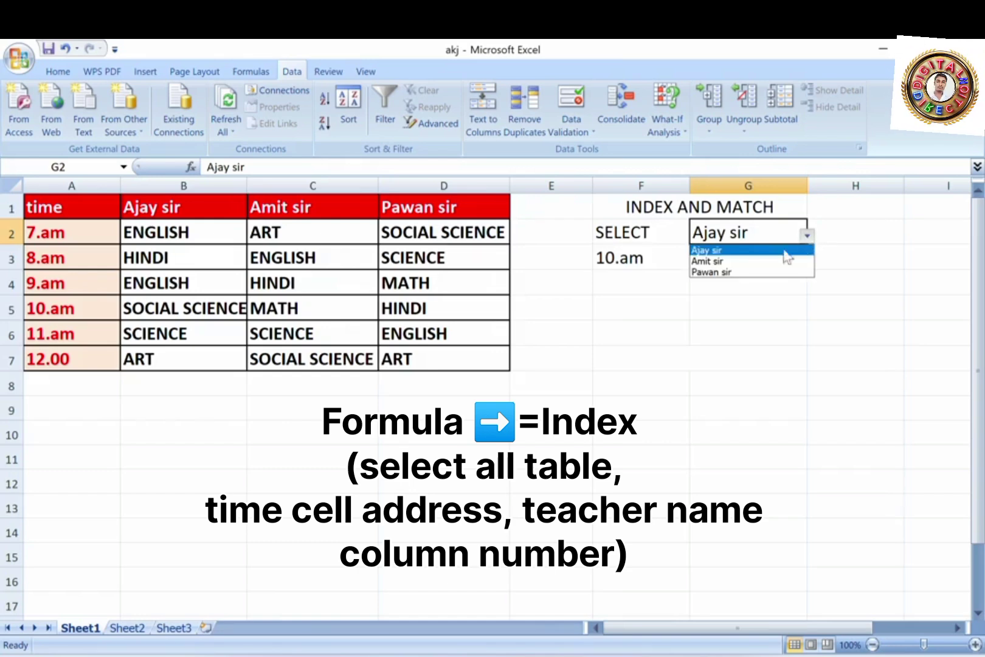
click(760, 273)
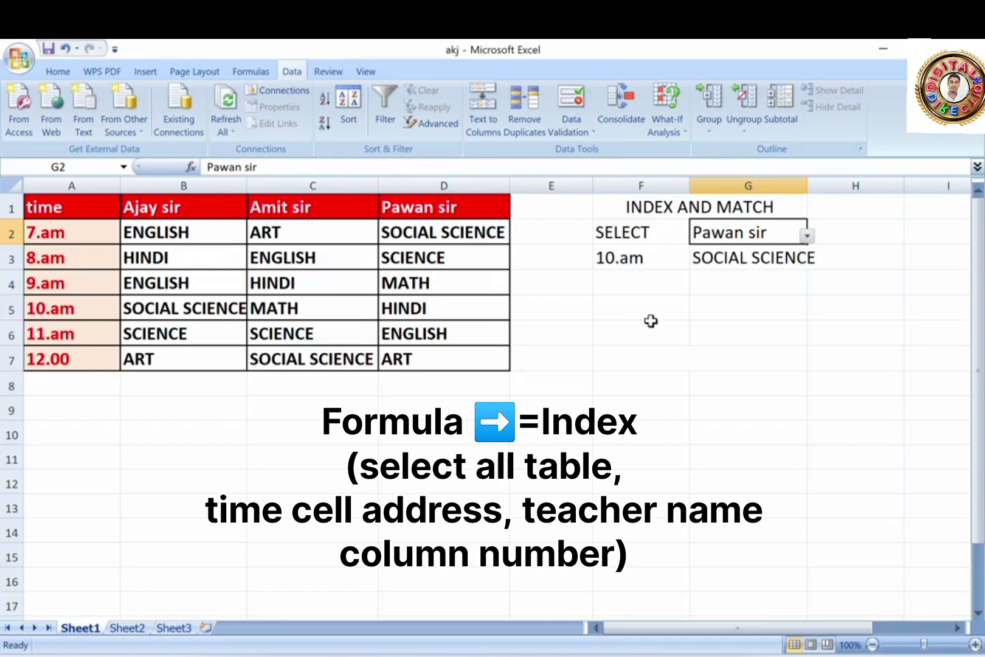
click(636, 261)
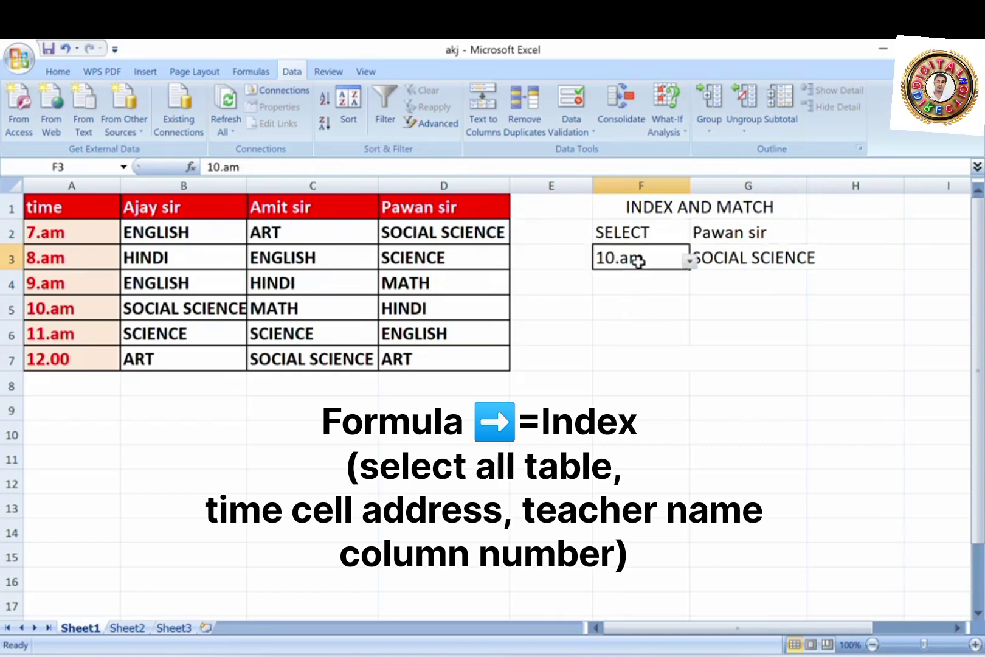
click(689, 259)
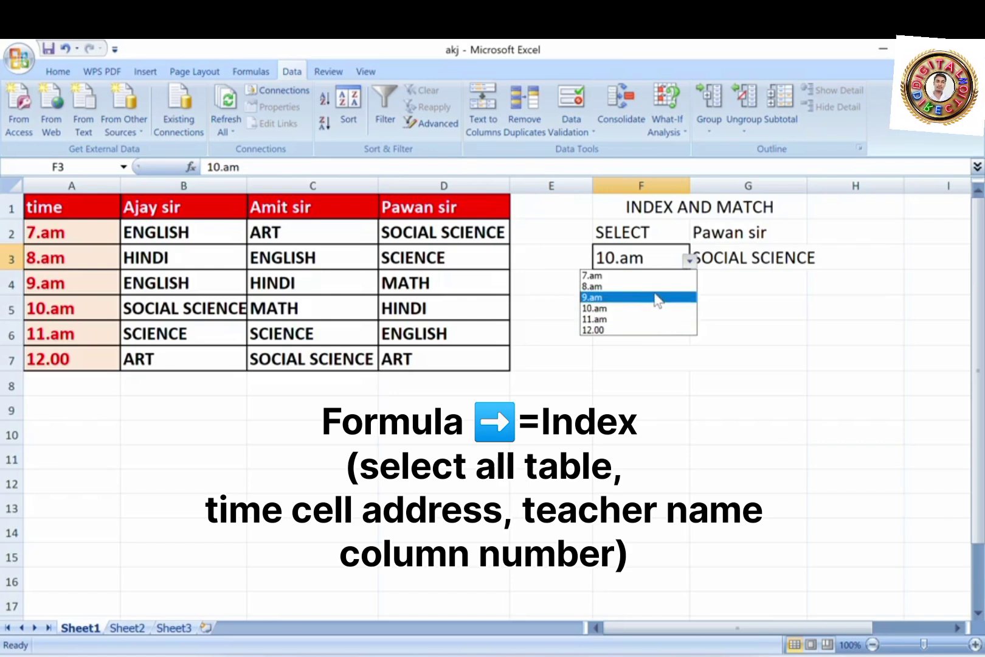
click(653, 318)
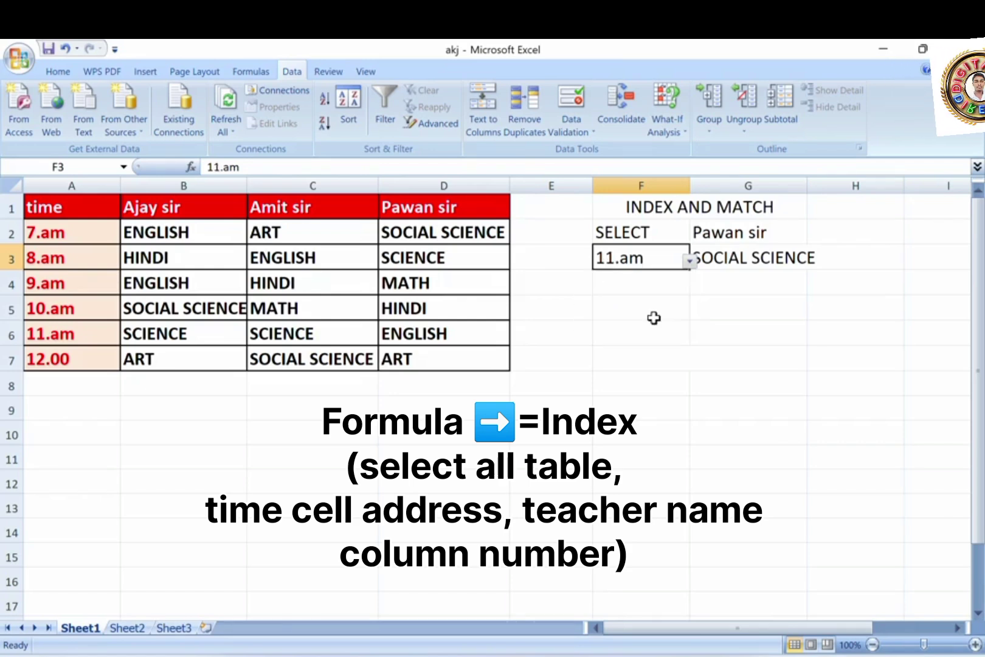
Edit G3's INDEX formula to use row number 6 and column number 4
click(779, 258)
double_click(778, 257)
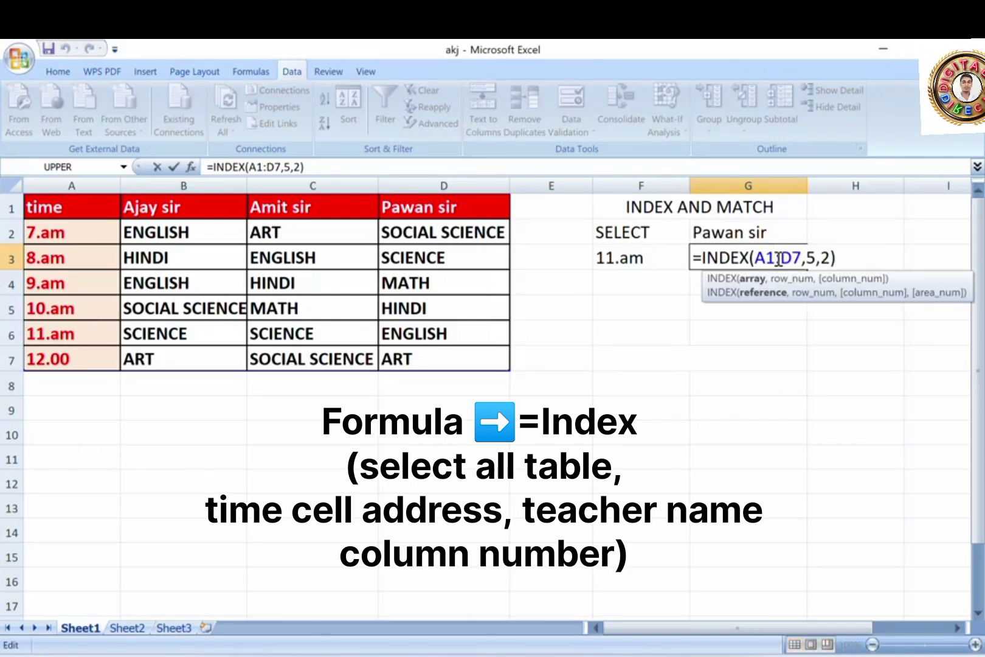
click(815, 257)
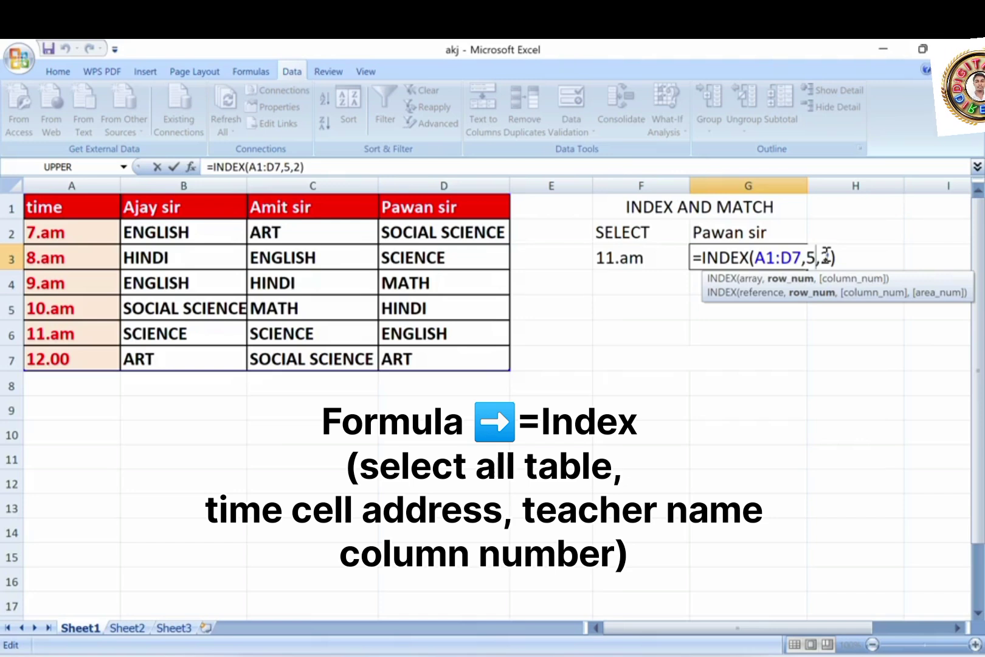
key(BackSpace)
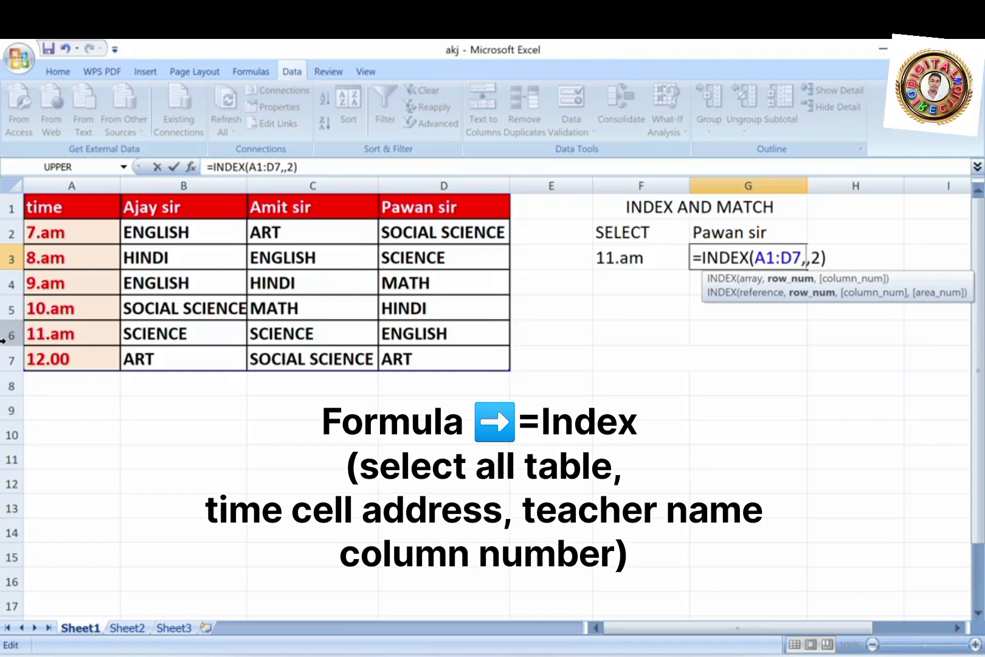
text(6)
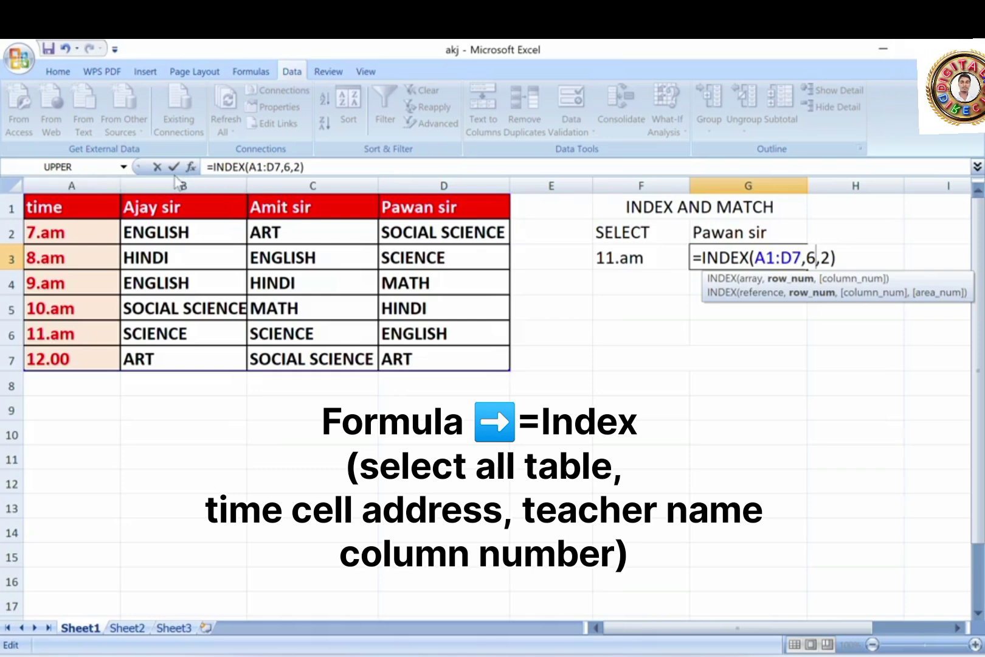
click(832, 258)
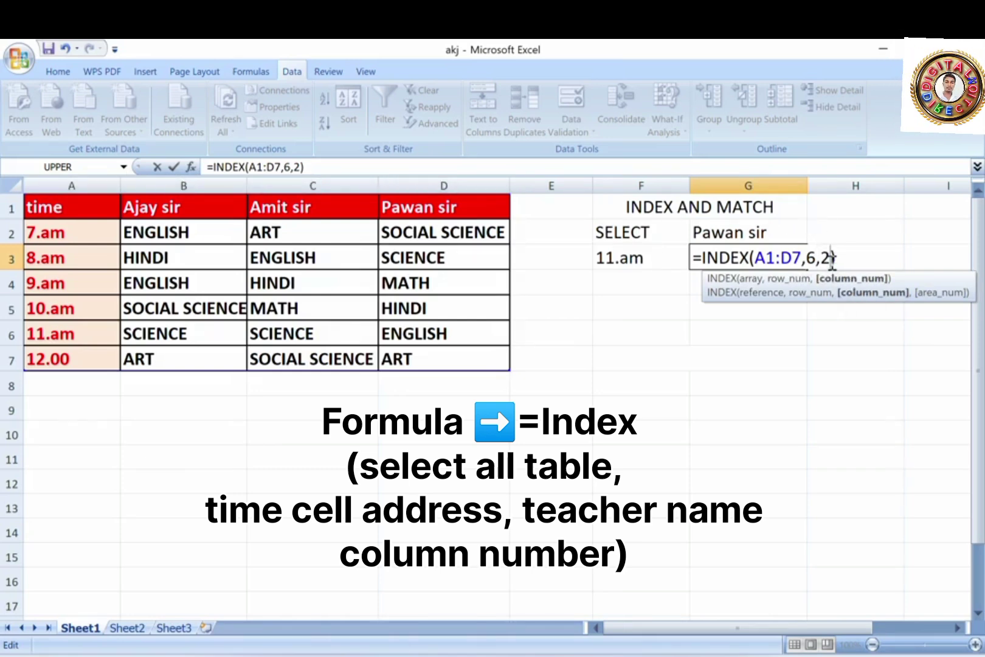
key(BackSpace)
text(4)
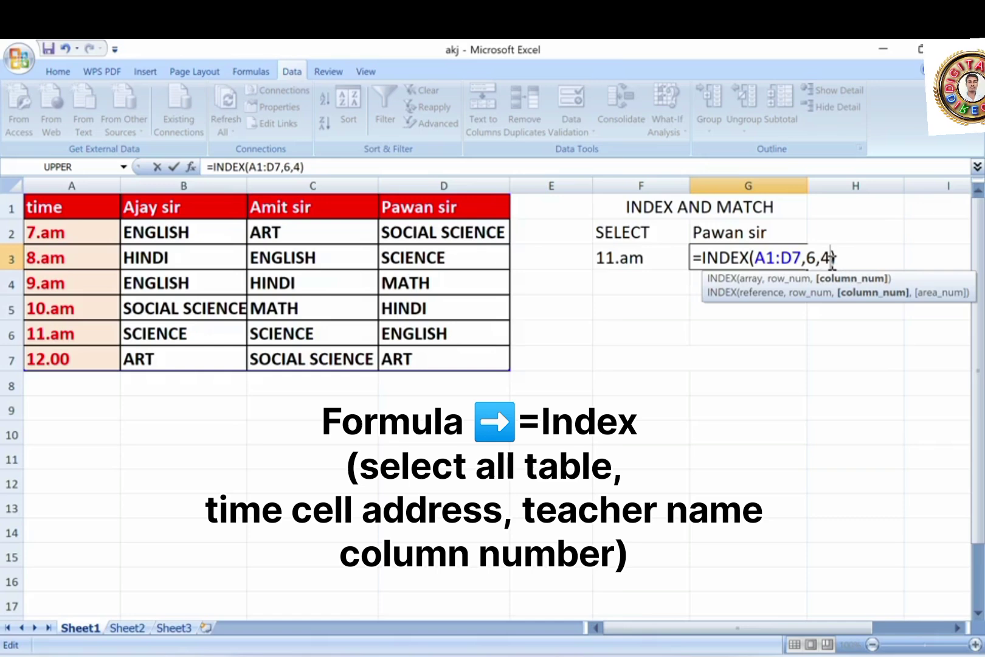
click(850, 257)
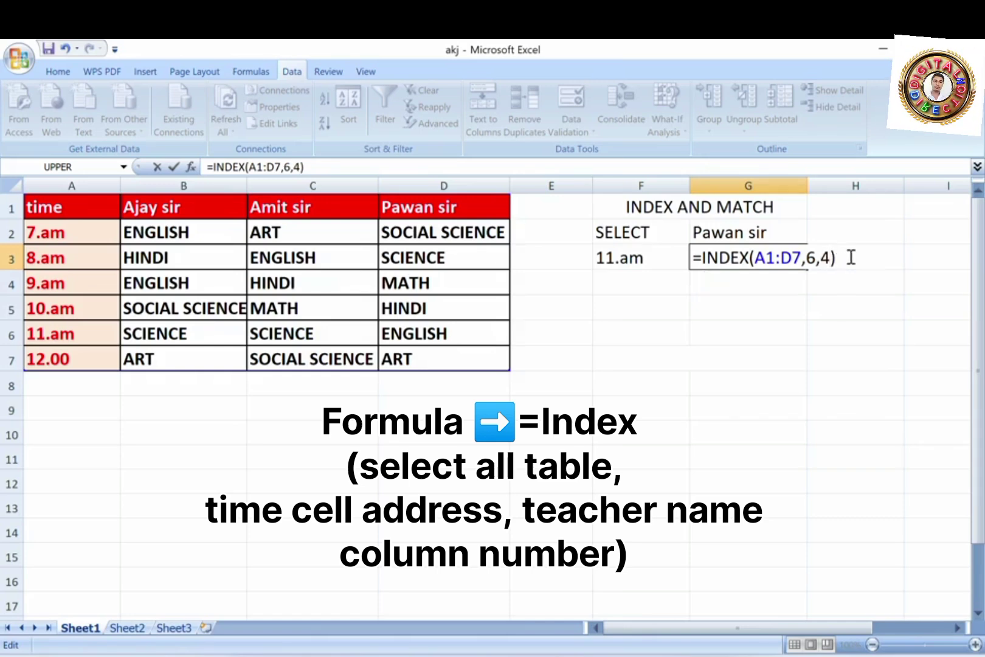
key(Return)
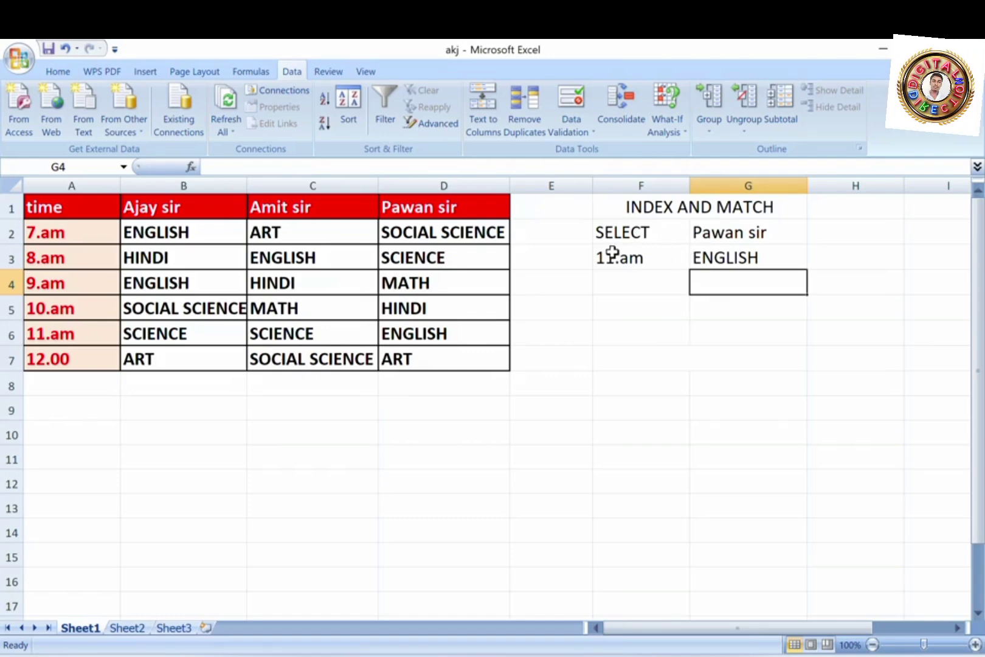
Erase the entire fixed-number INDEX formula from cell G3
click(769, 262)
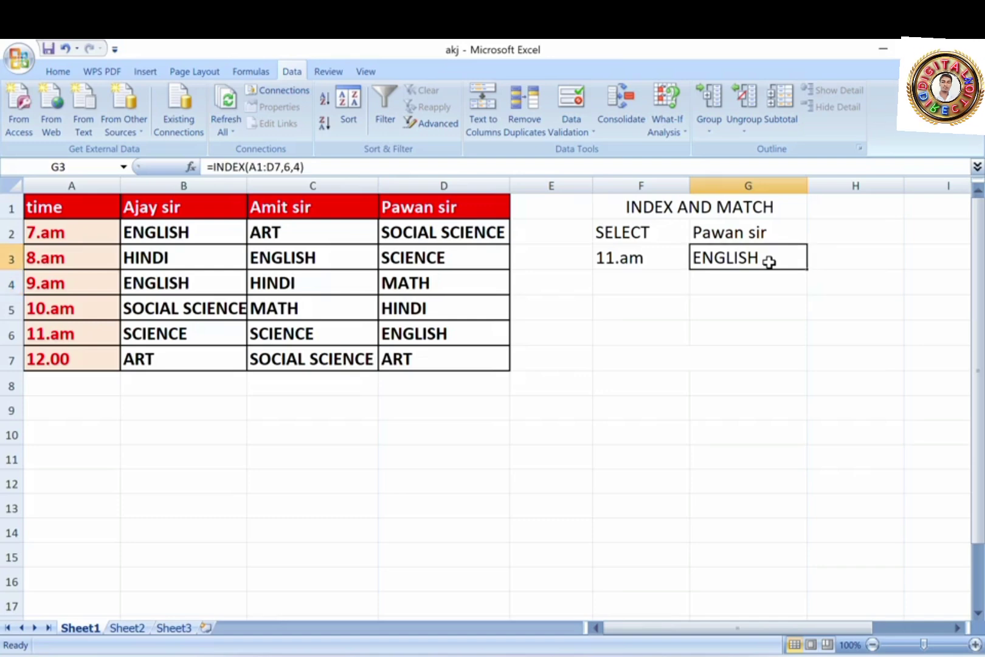
double_click(769, 261)
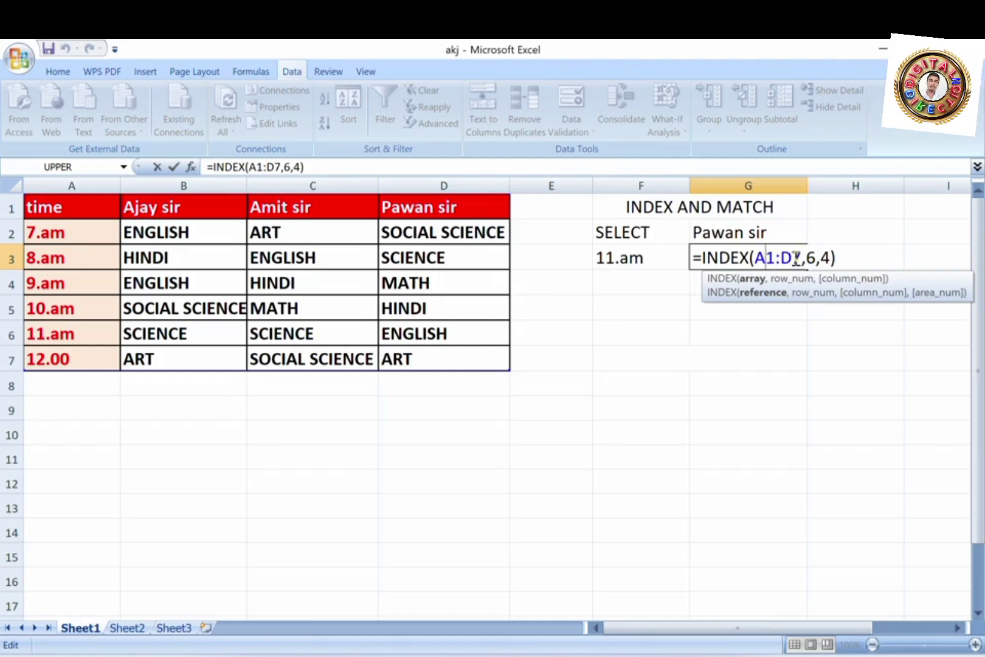
click(831, 258)
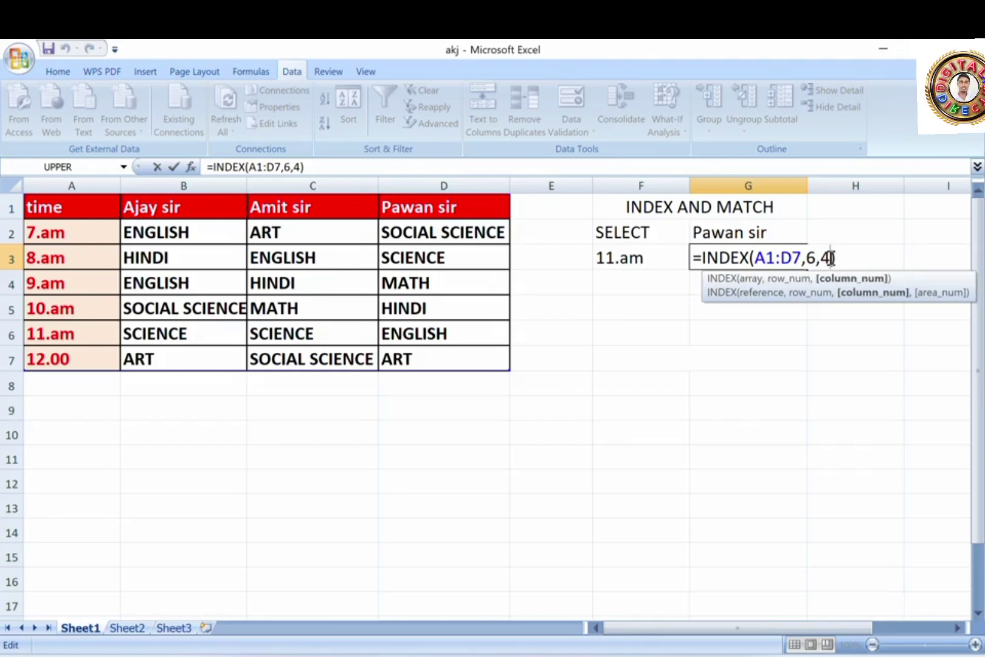
click(842, 258)
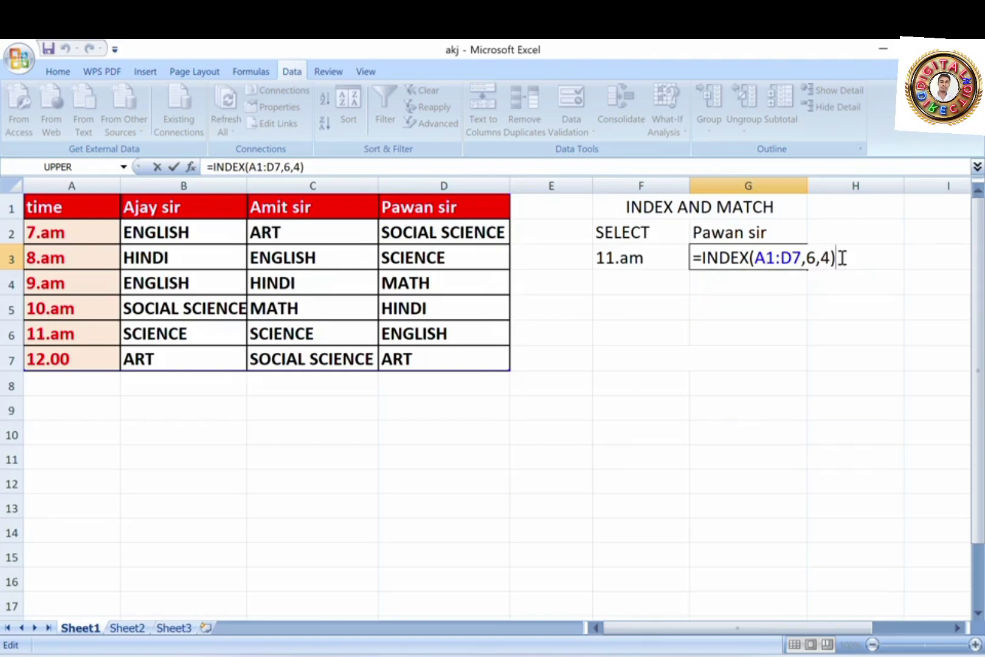
key(BackSpace)
key(BackSpace)
key(BackSpace)
key(BackSpace)
key(BackSpace)
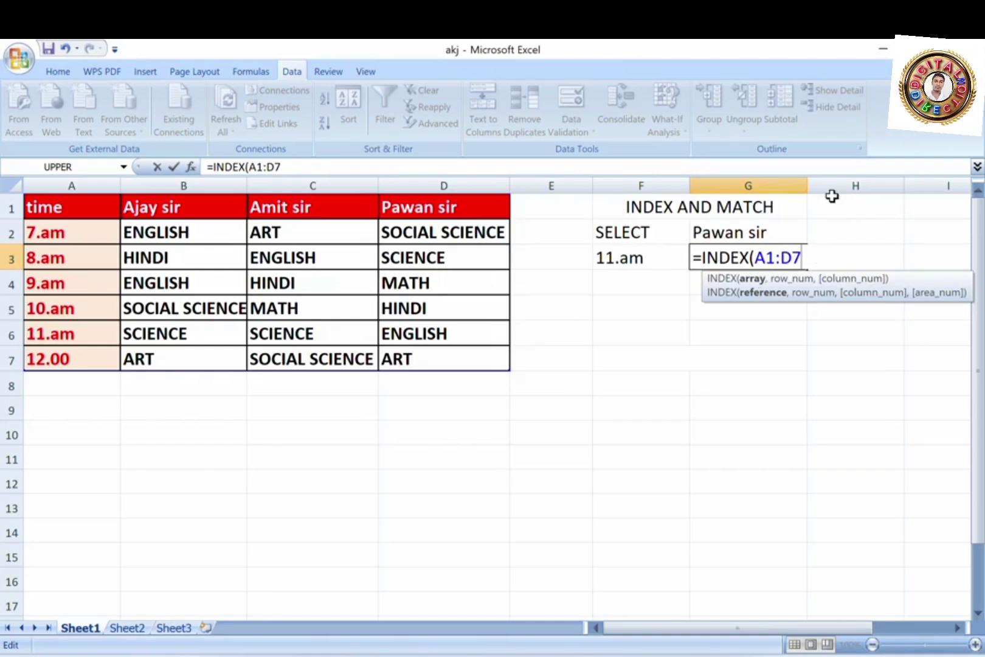
key(BackSpace)
key(BackSpace)
key(BackSpace)
key(BackSpace)
key(BackSpace)
key(BackSpace)
key(BackSpace)
key(BackSpace)
key(BackSpace)
key(BackSpace)
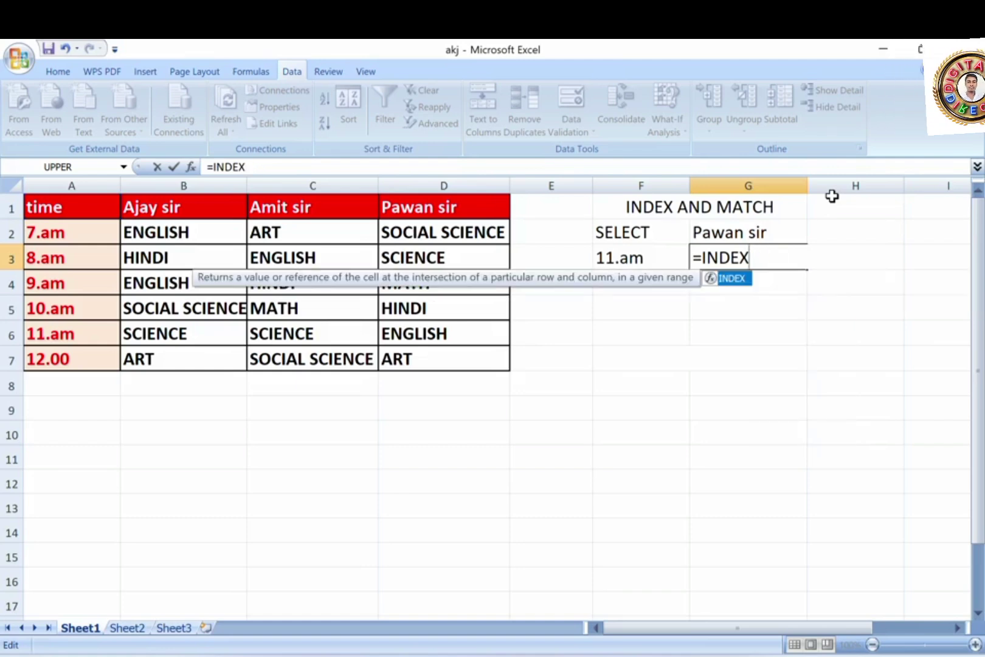
key(BackSpace)
key(BackSpace)
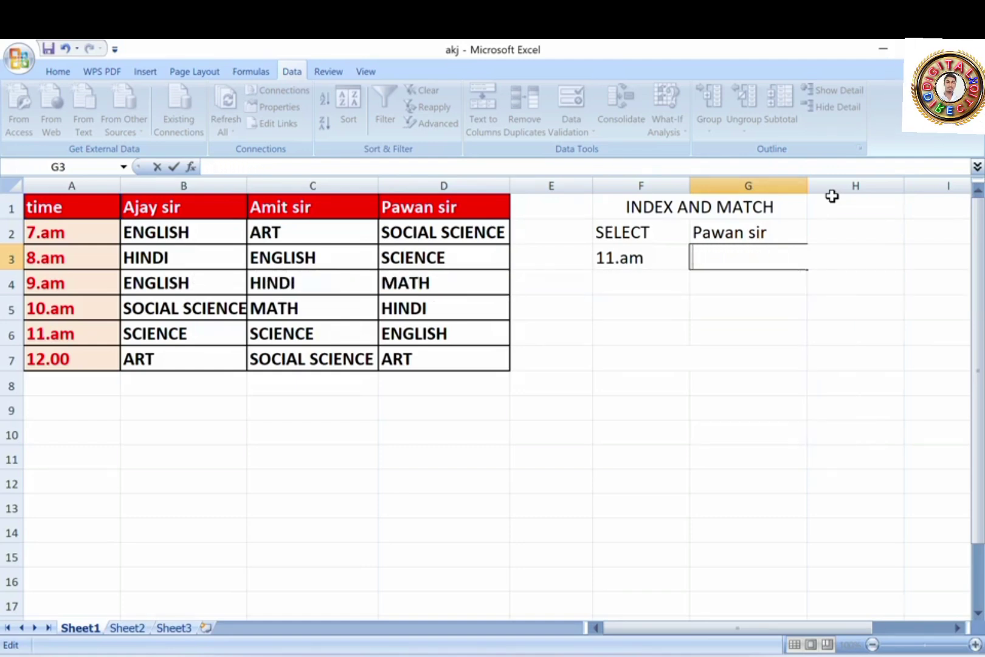
Start an INDEX formula in G3 with the whole timetable A1:D7 as its array
text(=)
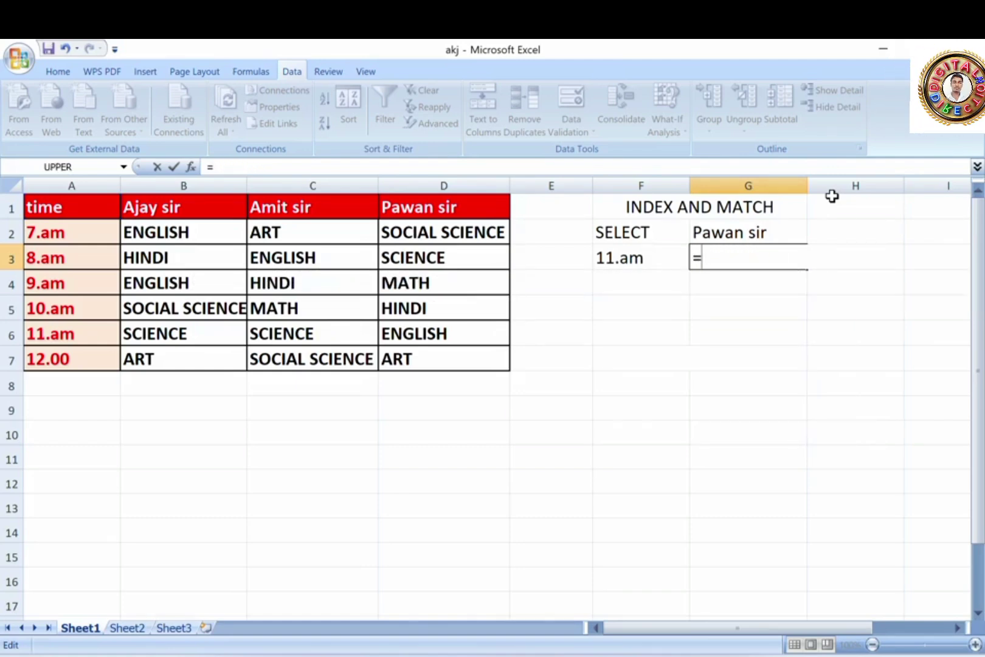
text(I)
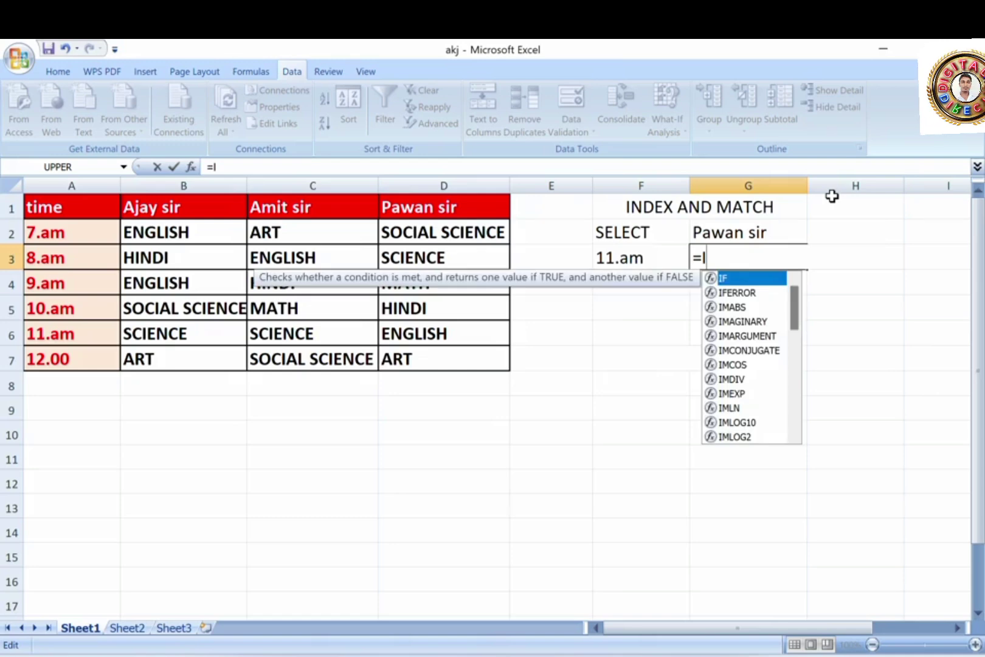
text(NDEX)
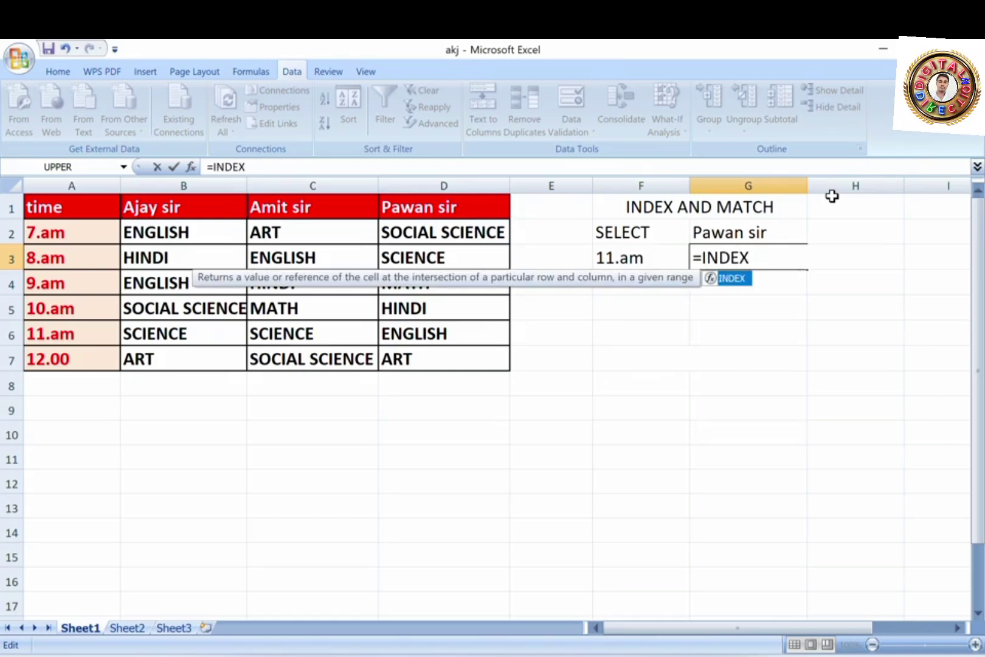
text(()
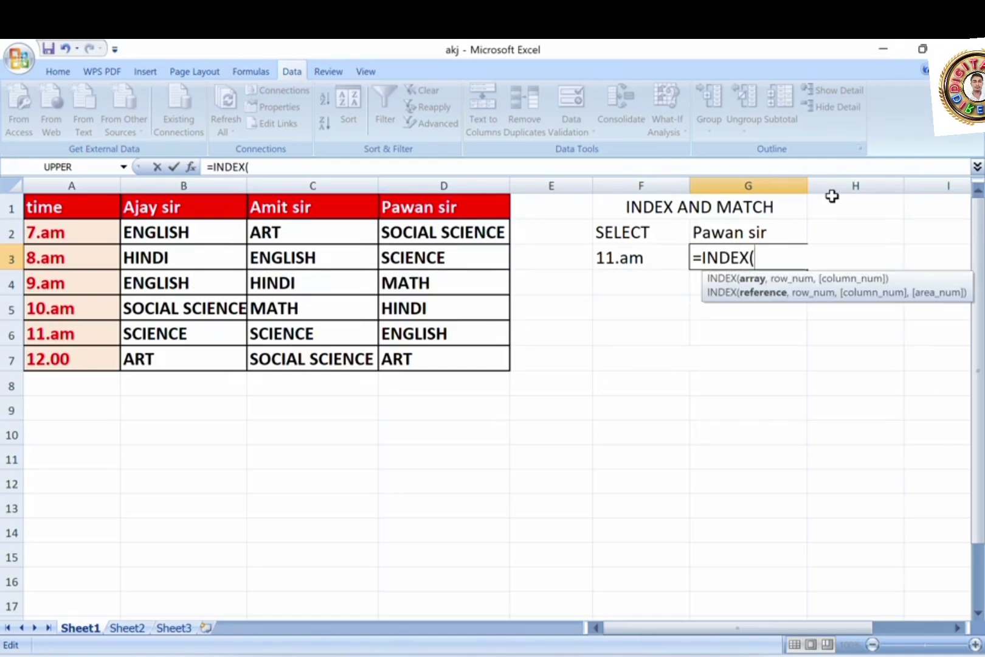
click(42, 206)
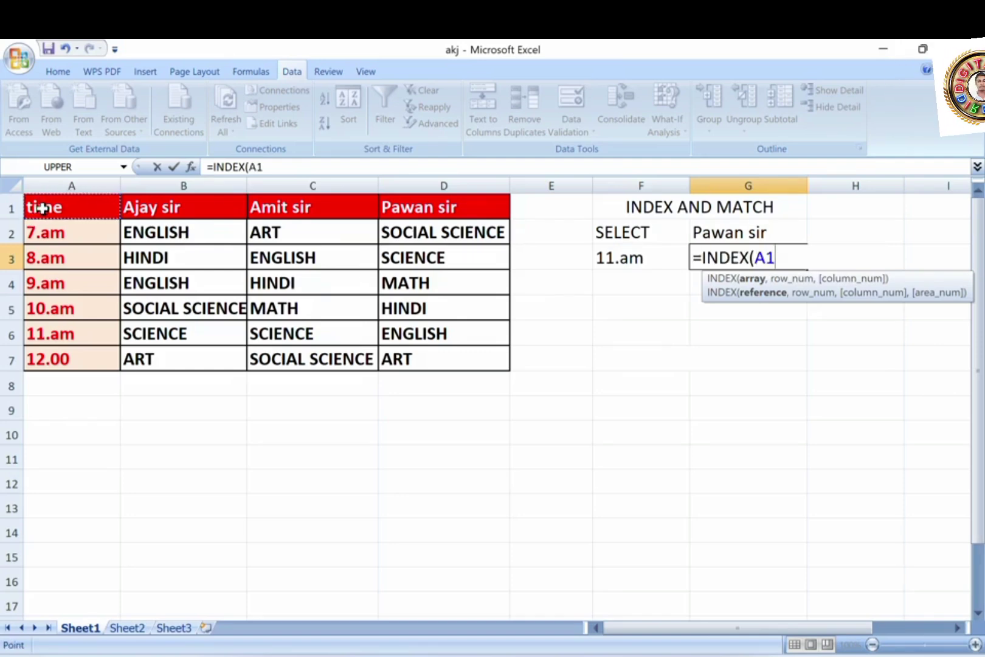
key(shift+Right)
key(shift+Right)
key(shift+Right)
key(shift+Down)
key(shift+Down)
key(shift+Down)
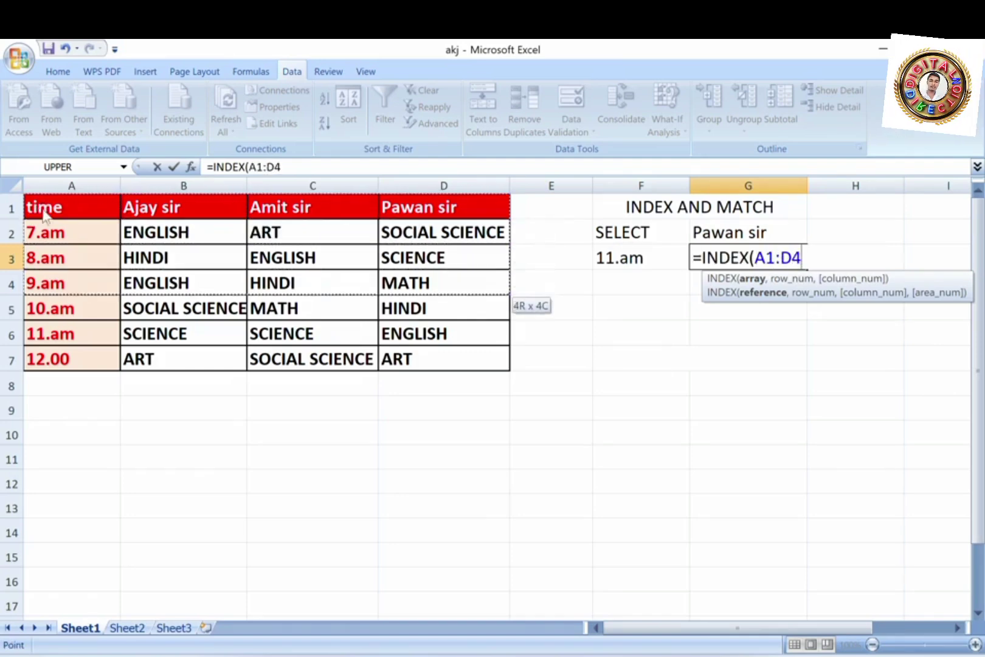
key(shift+Down)
key(shift+Down)
key(shift+Down)
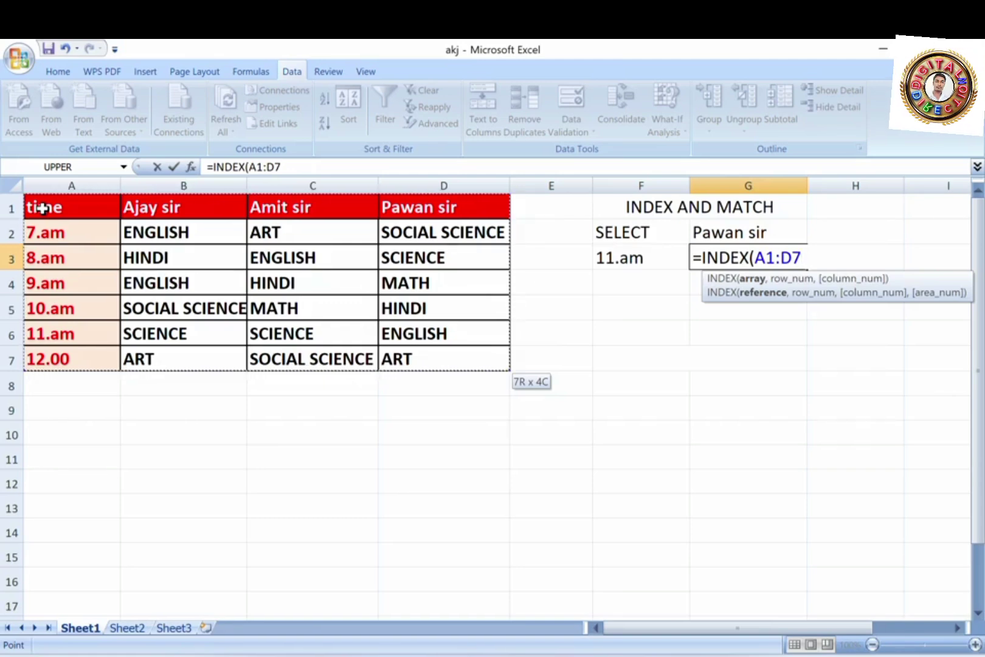
text(,)
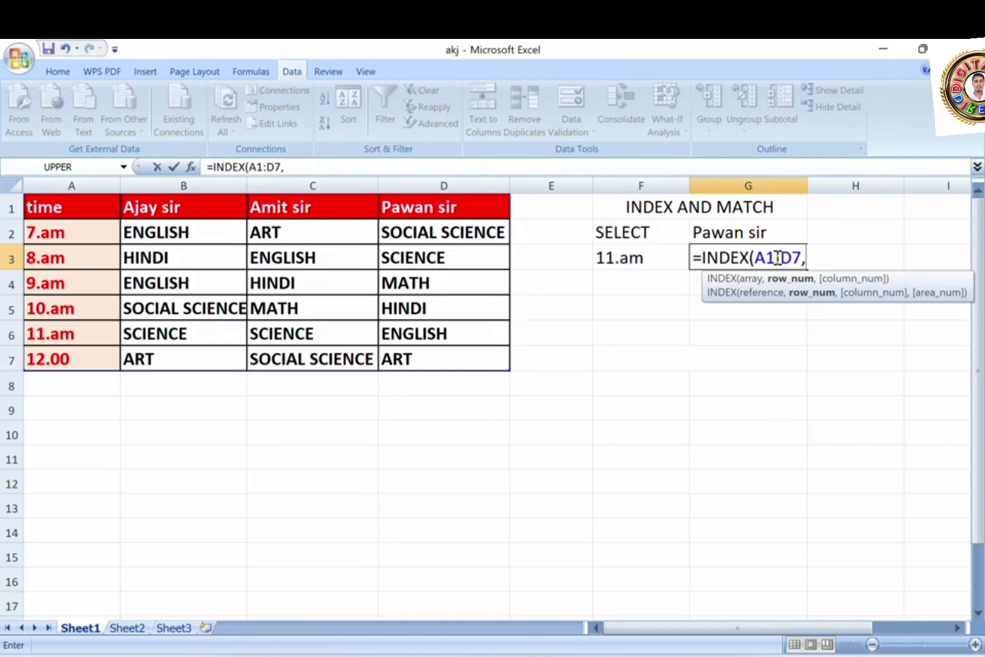
Add MATCH(F3,A1:A6,0) as the row number argument of G3's INDEX formula
text(MAT)
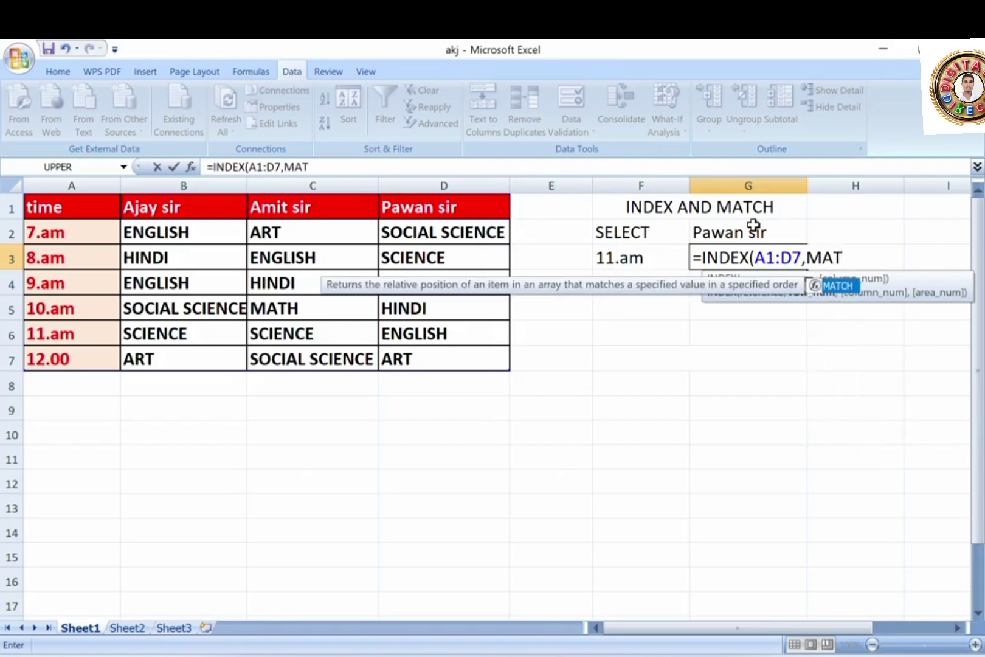
text(CH()
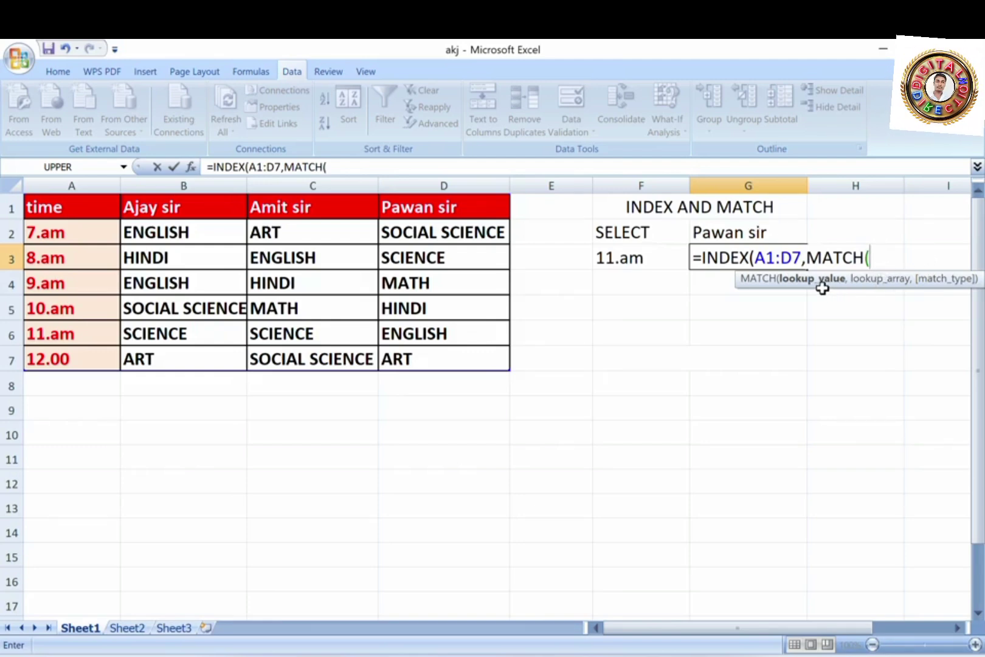
click(636, 257)
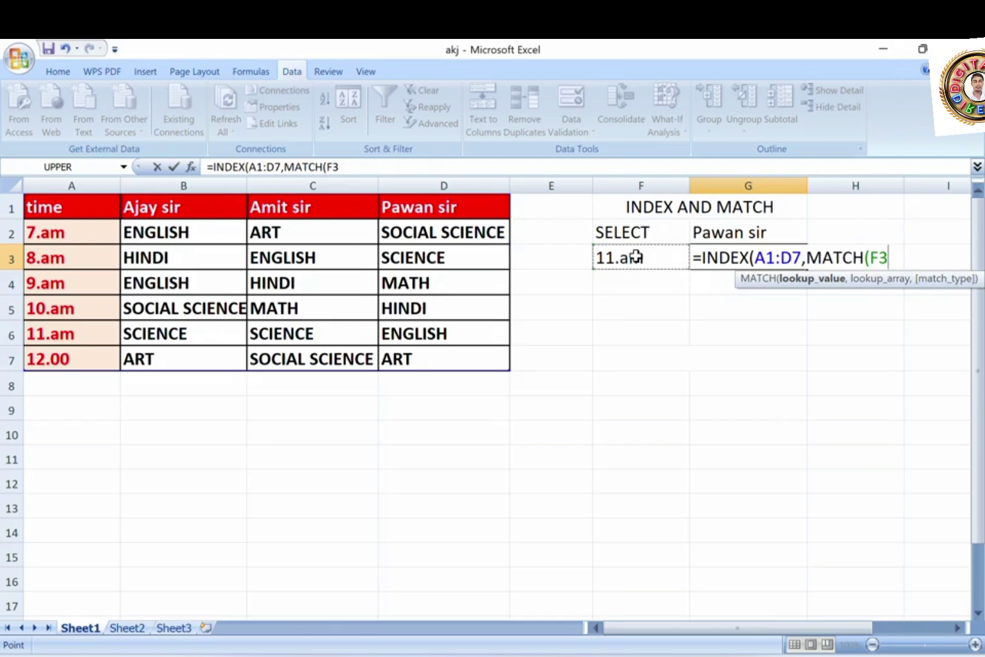
text(,)
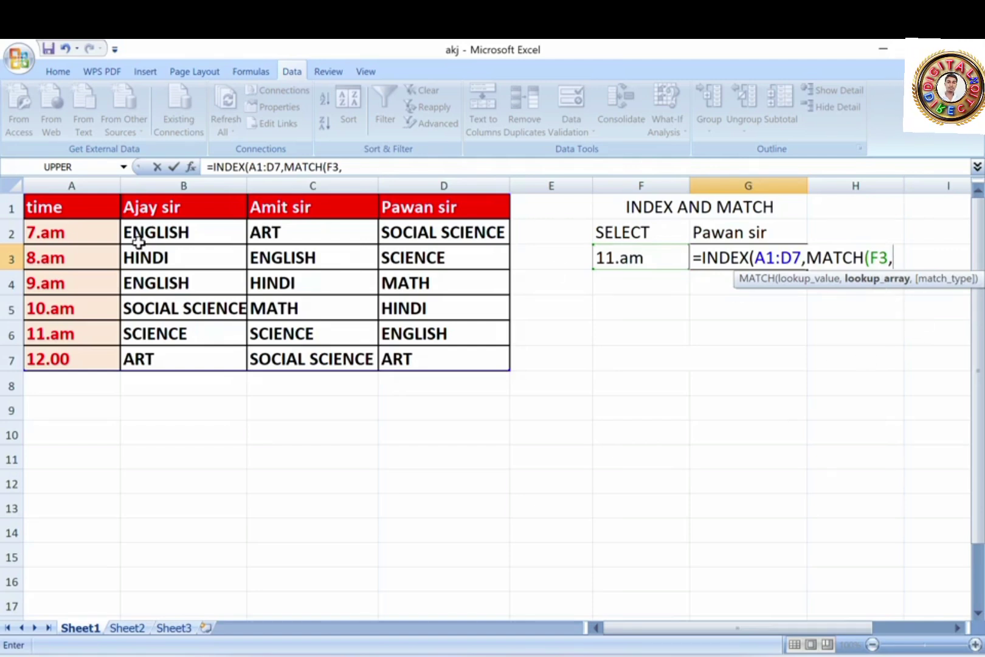
click(57, 209)
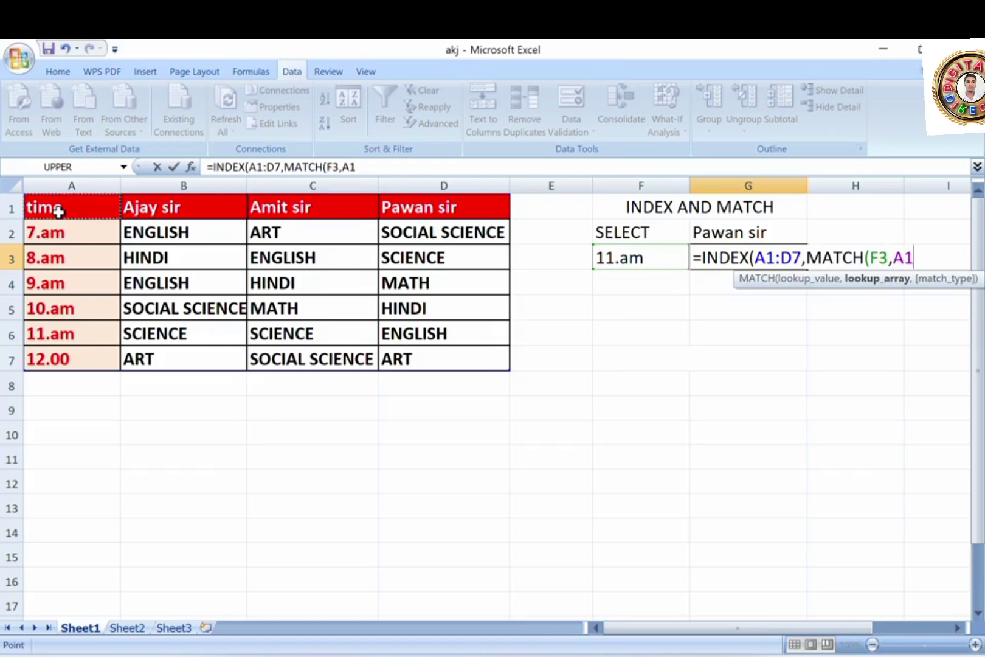
drag(58, 210, 73, 333)
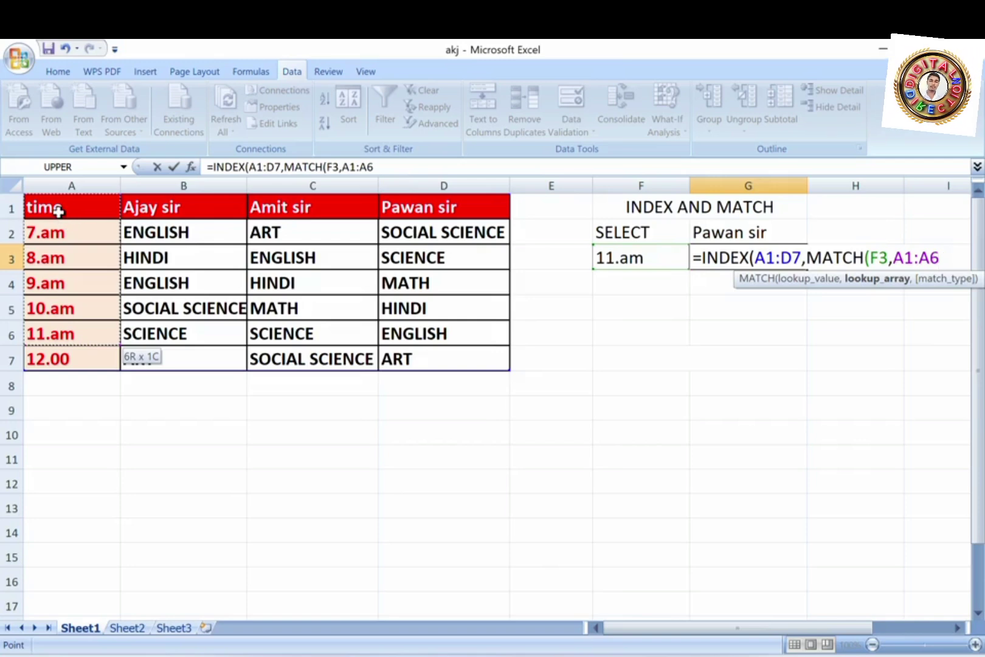
text(,)
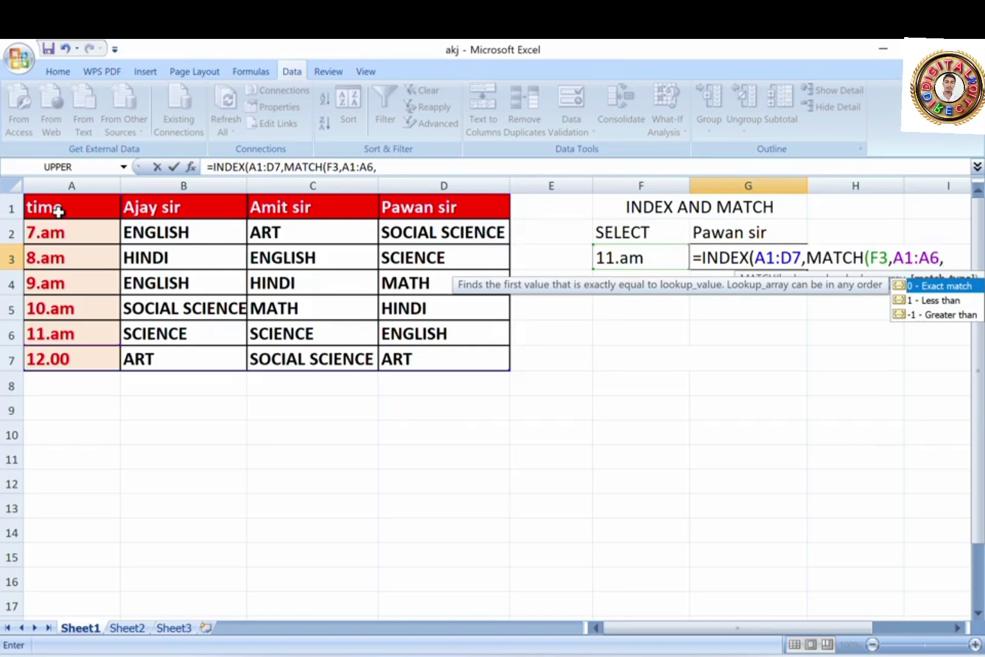
text(0)
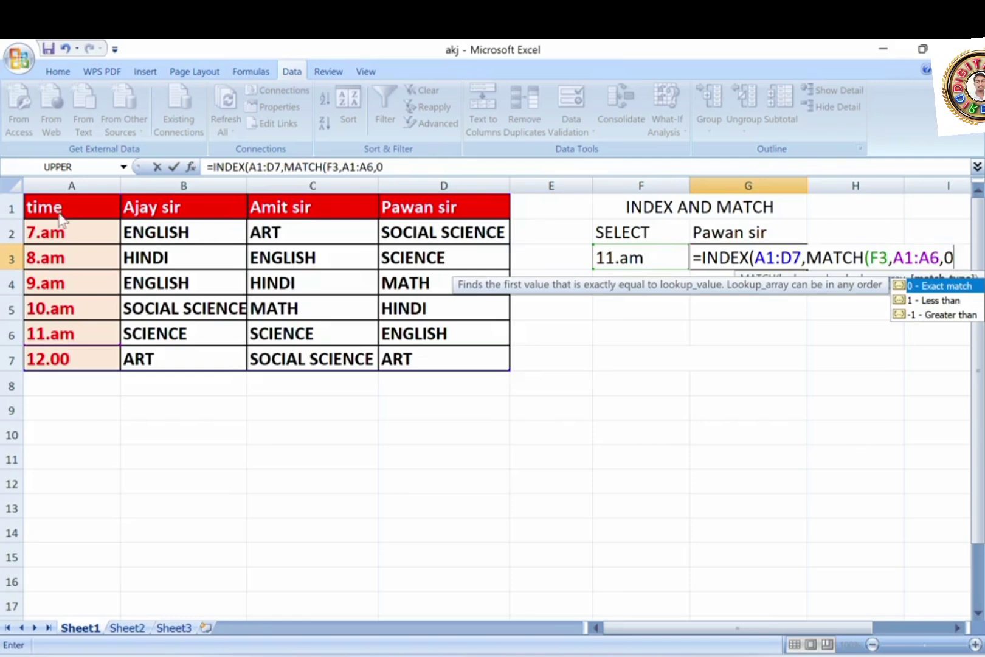
text())
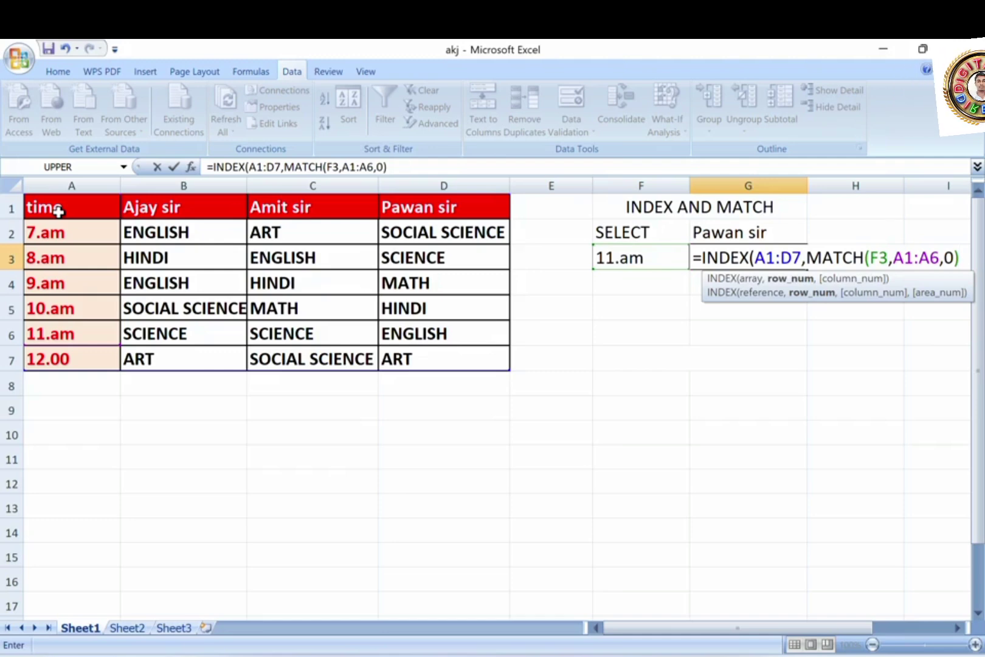
text(,)
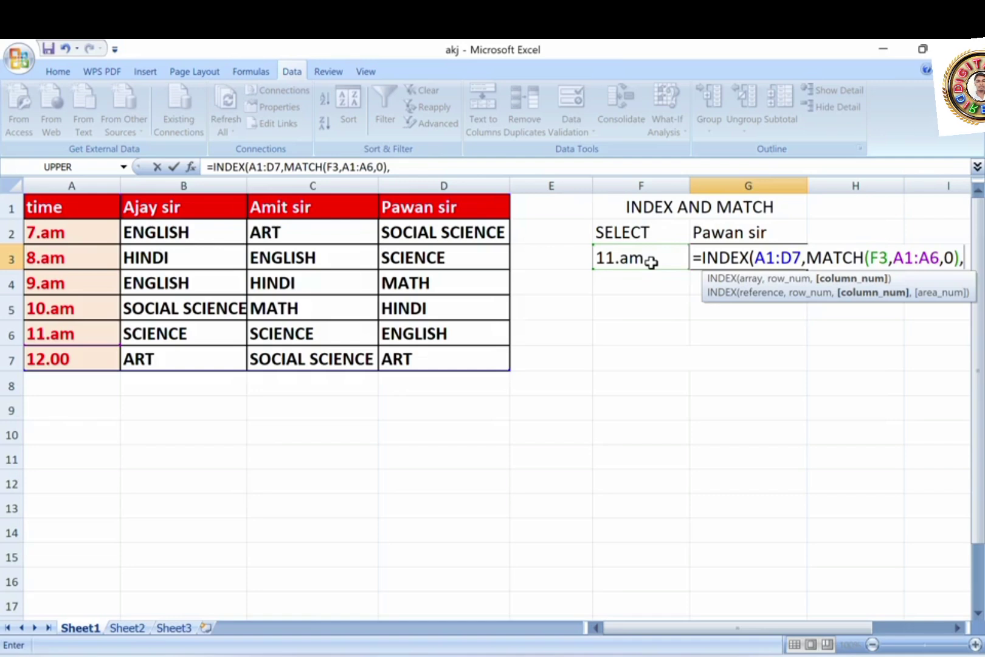
Add MATCH(G2,A1:D1,0) as the column number argument of G3's INDEX formula
text(M)
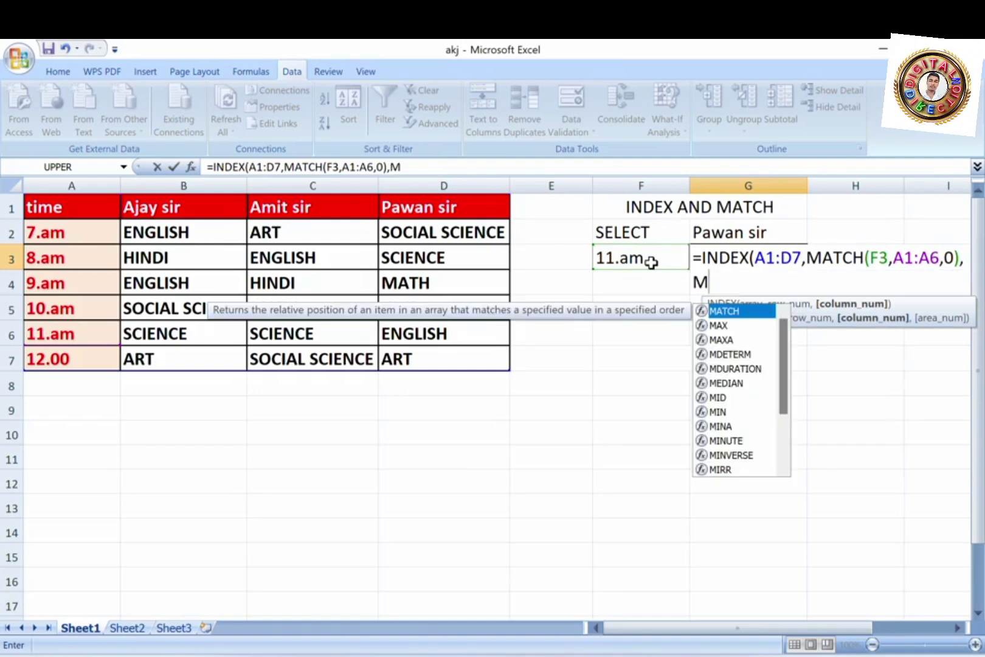
key(Tab)
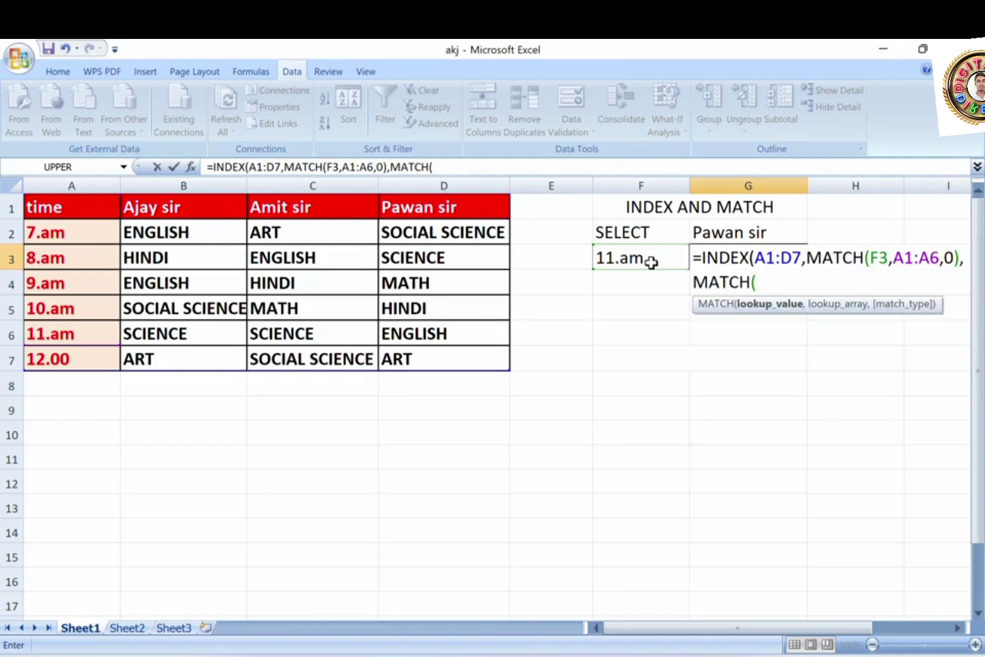
click(715, 228)
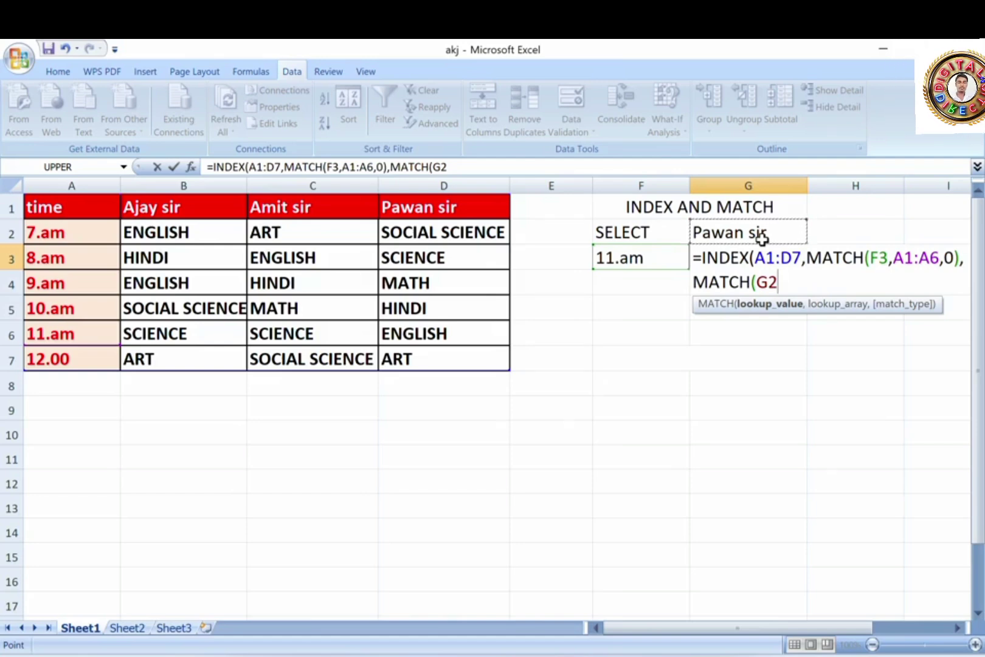
text(,)
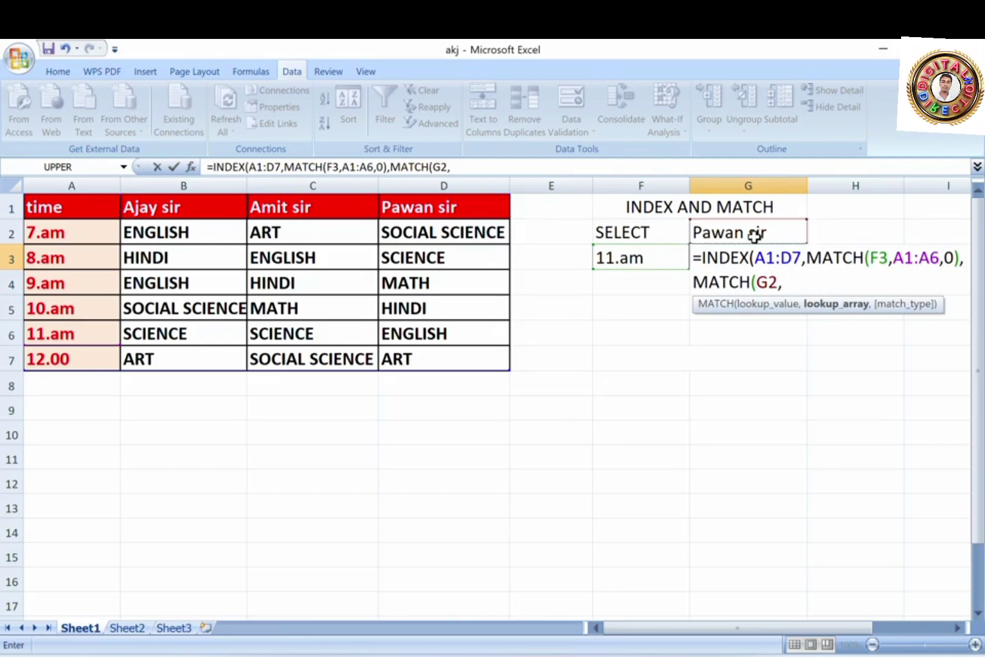
click(93, 210)
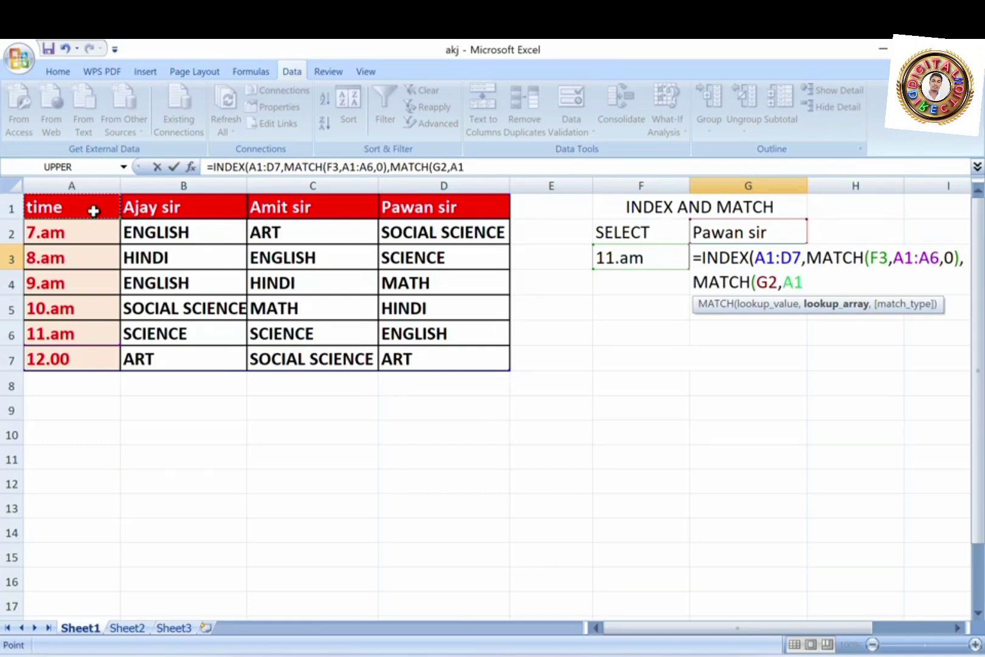
key(shift+Right)
key(shift+Right)
key(shift+Right)
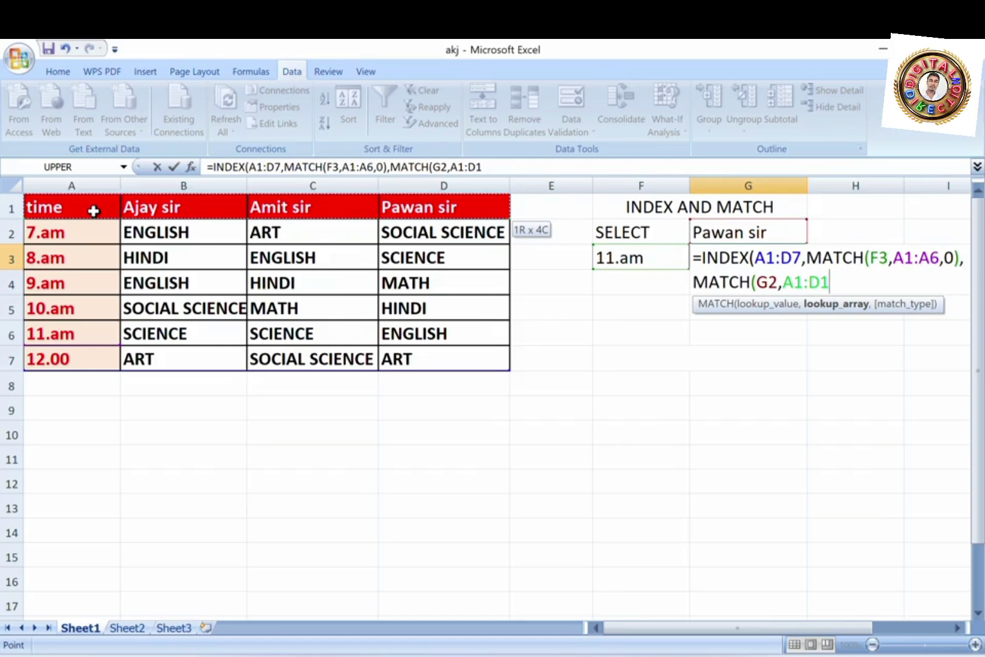
text(,)
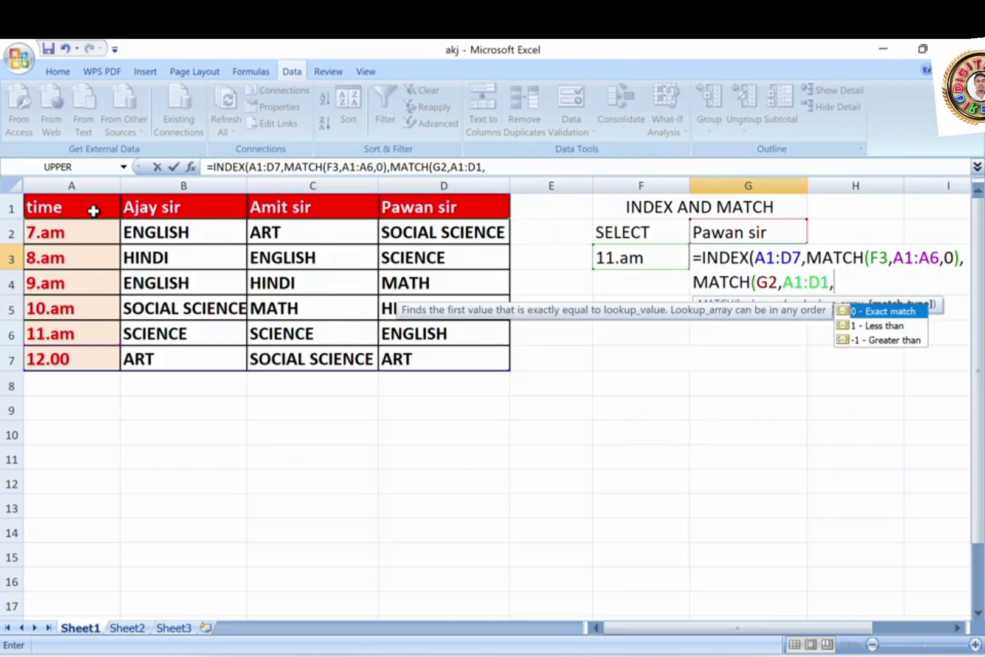
text(0)
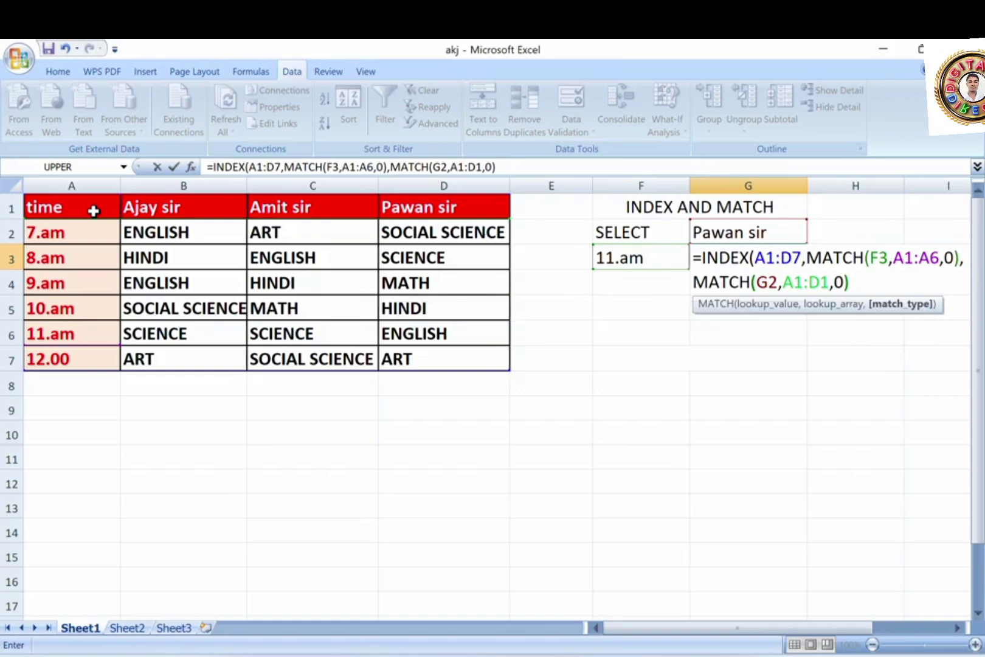
text())
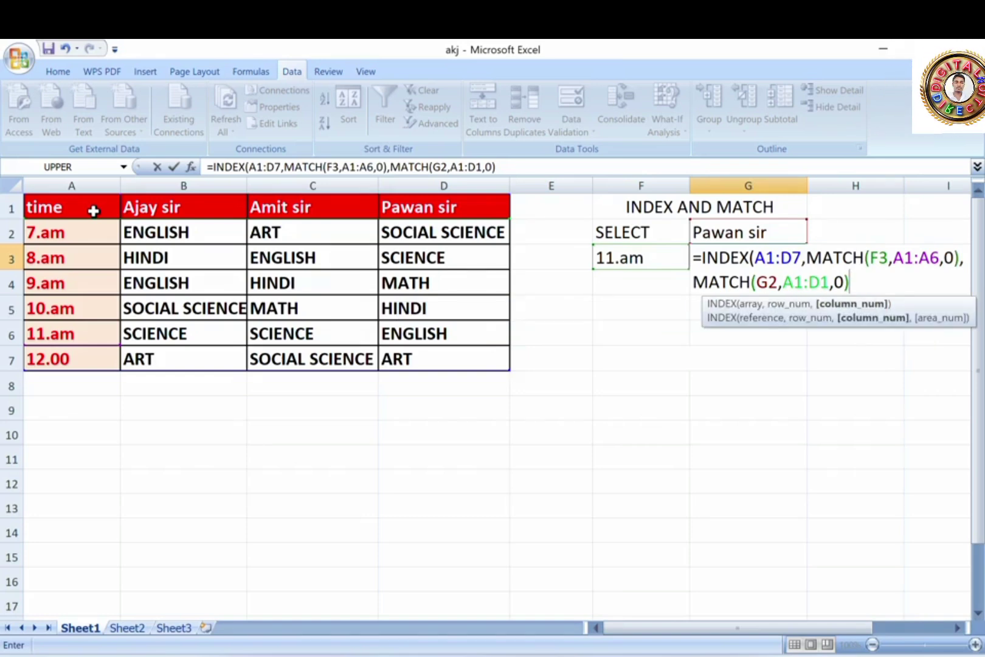
Reject the proposed formula correction, add the final closing parenthesis for INDEX, and enter the formula in G3
key(Return)
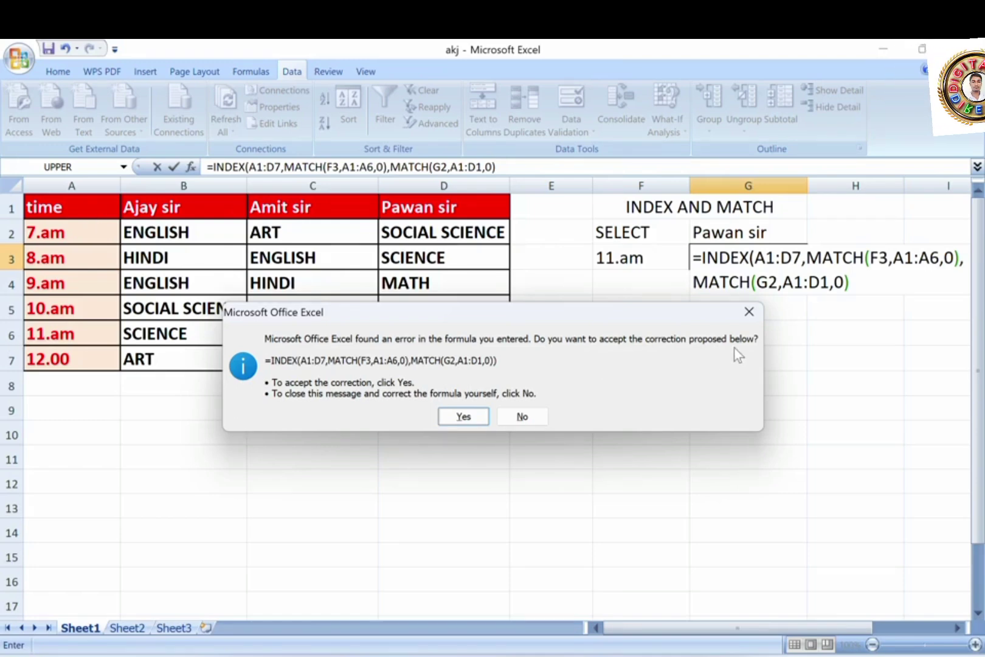
click(749, 311)
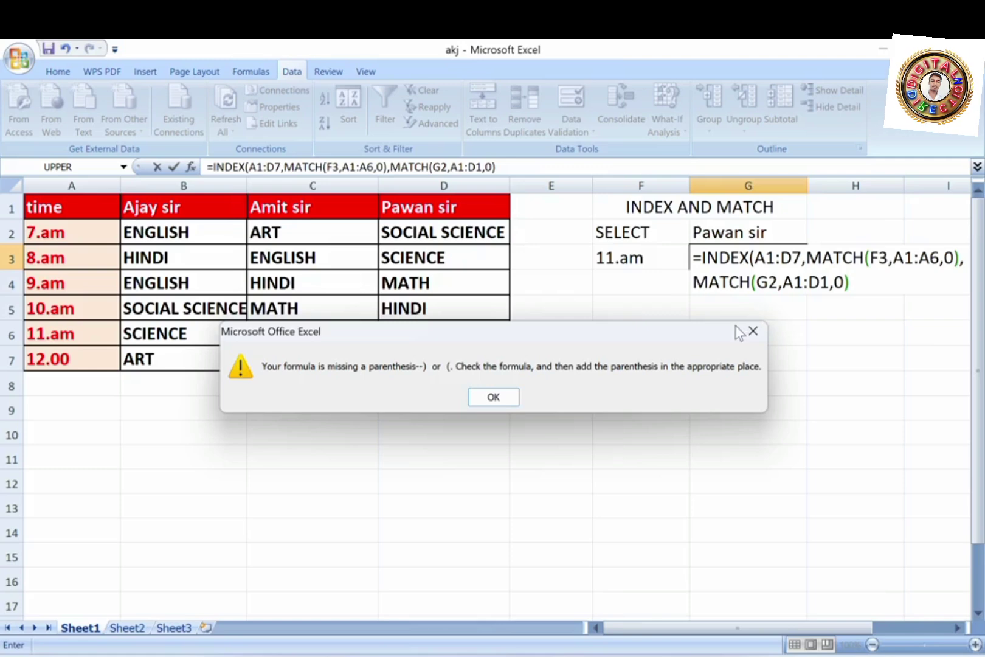
click(752, 331)
click(860, 286)
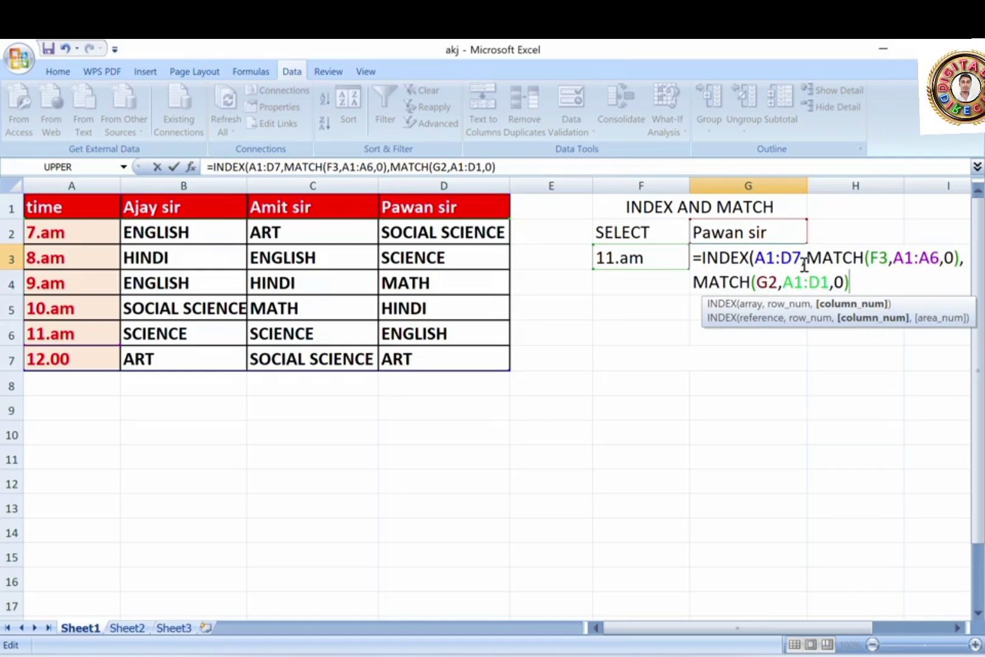
text())
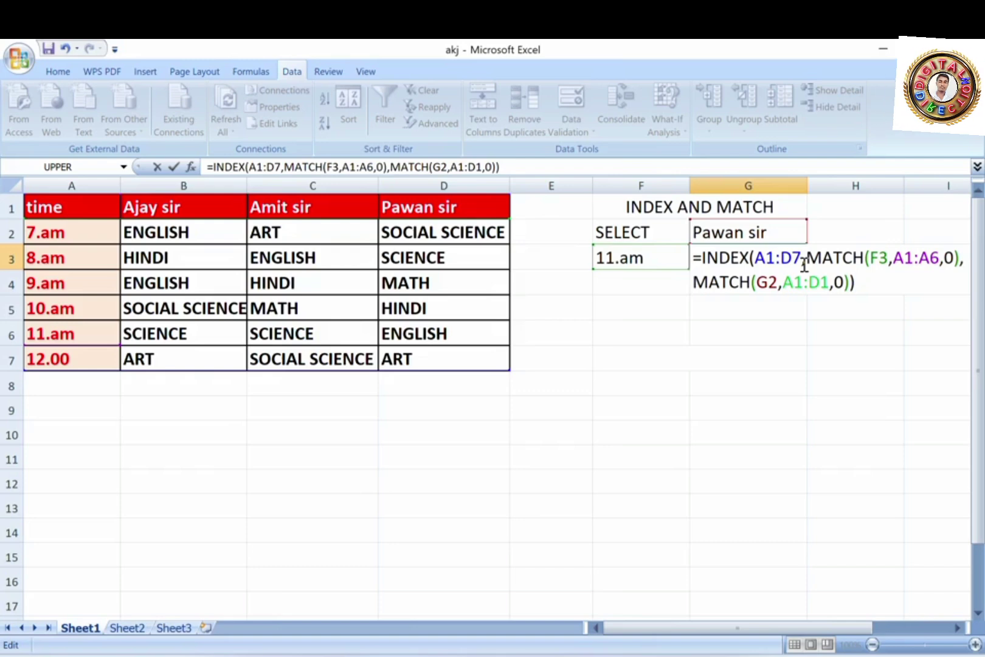
key(Return)
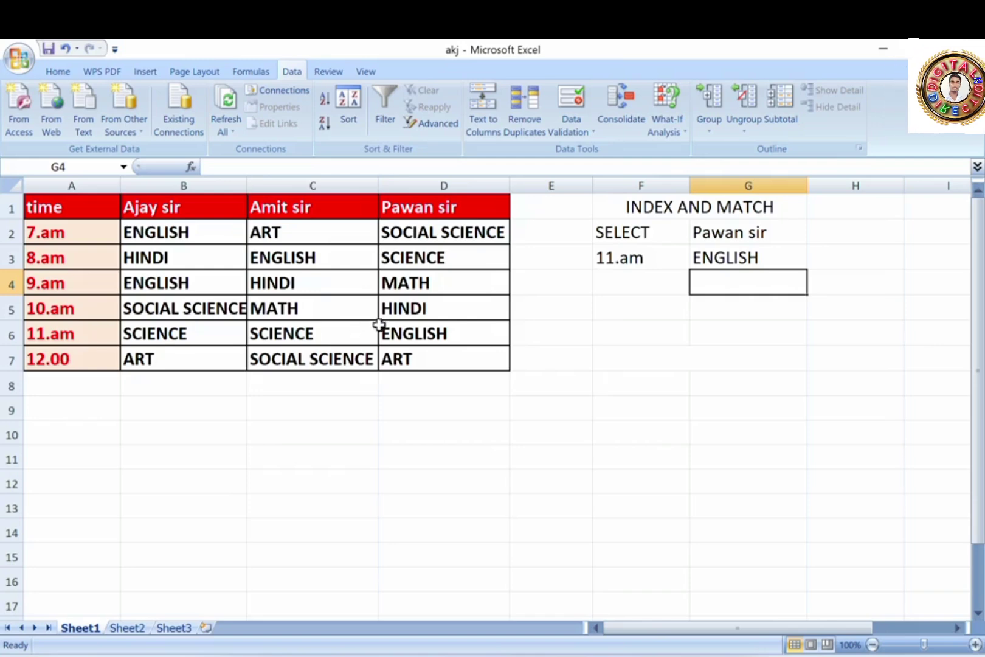
Test the lookup by choosing the teacher from B1 in the G2 dropdown and 9.am in the F3 dropdown
click(734, 234)
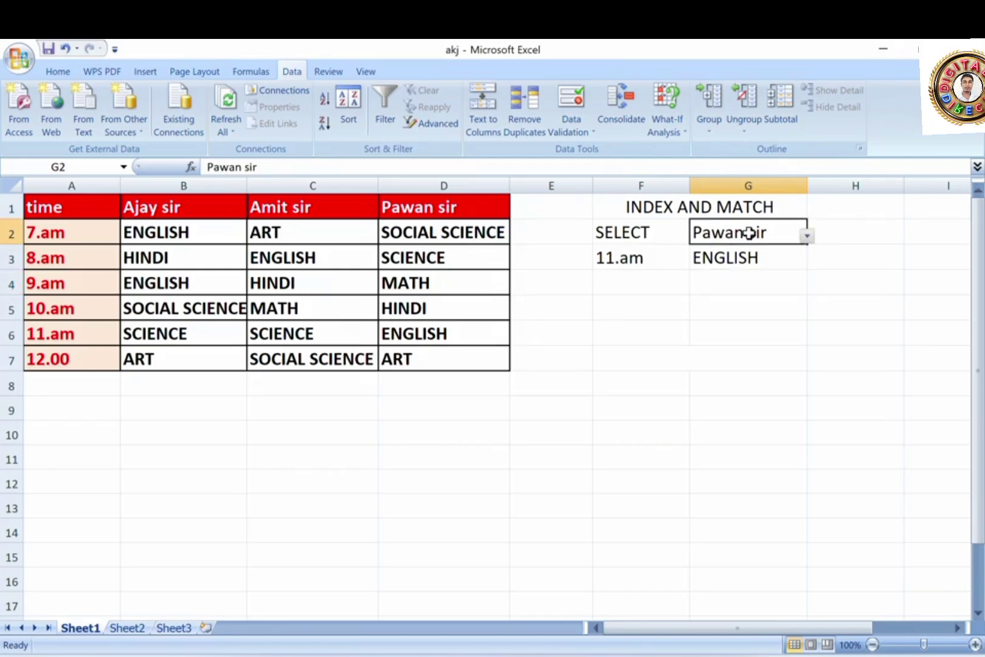
click(807, 237)
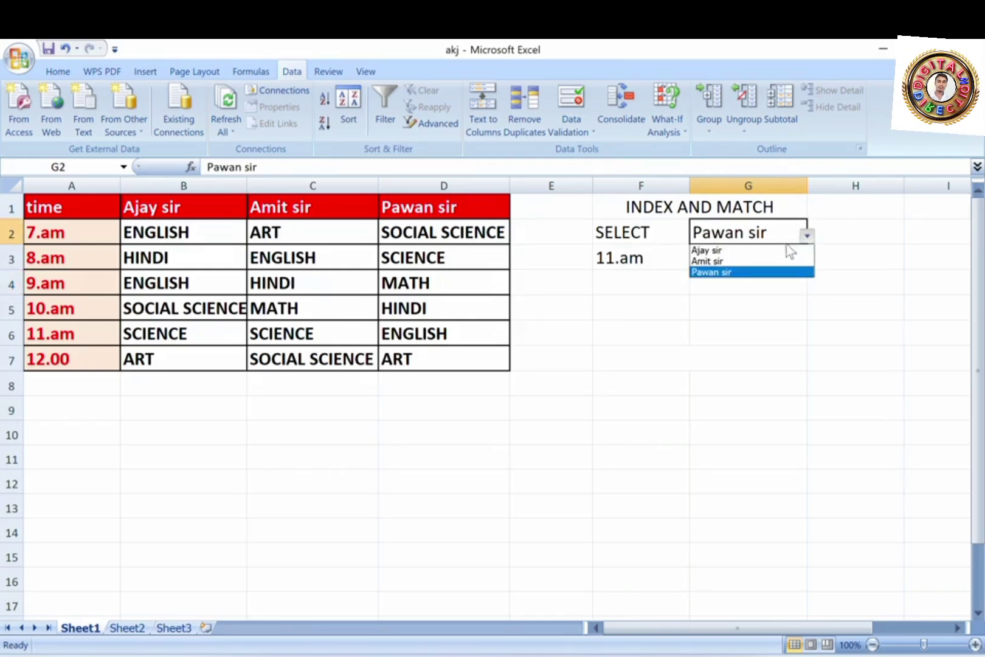
click(754, 250)
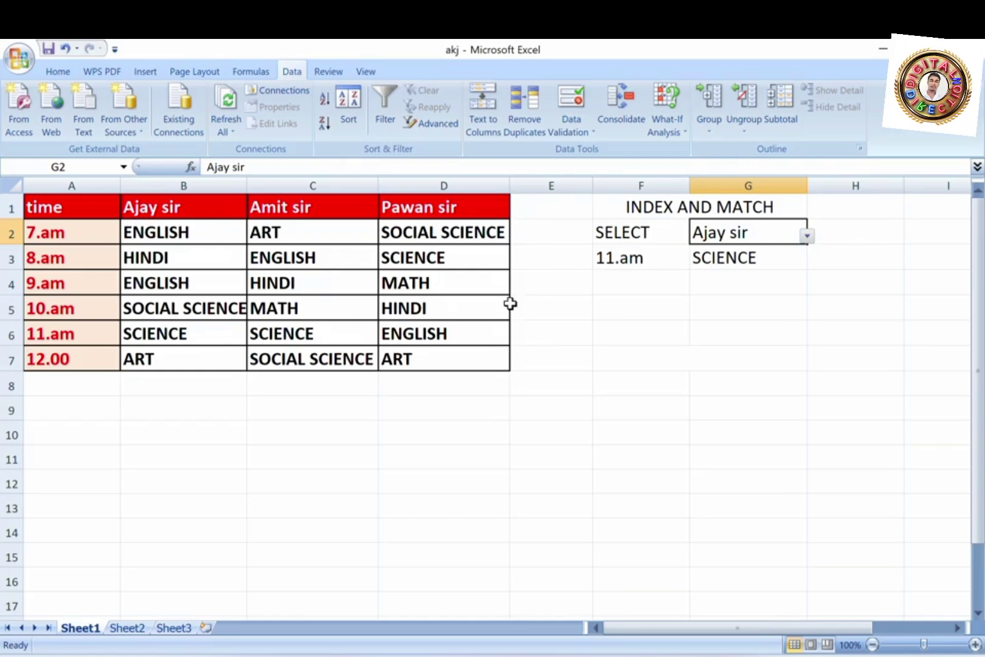
click(649, 258)
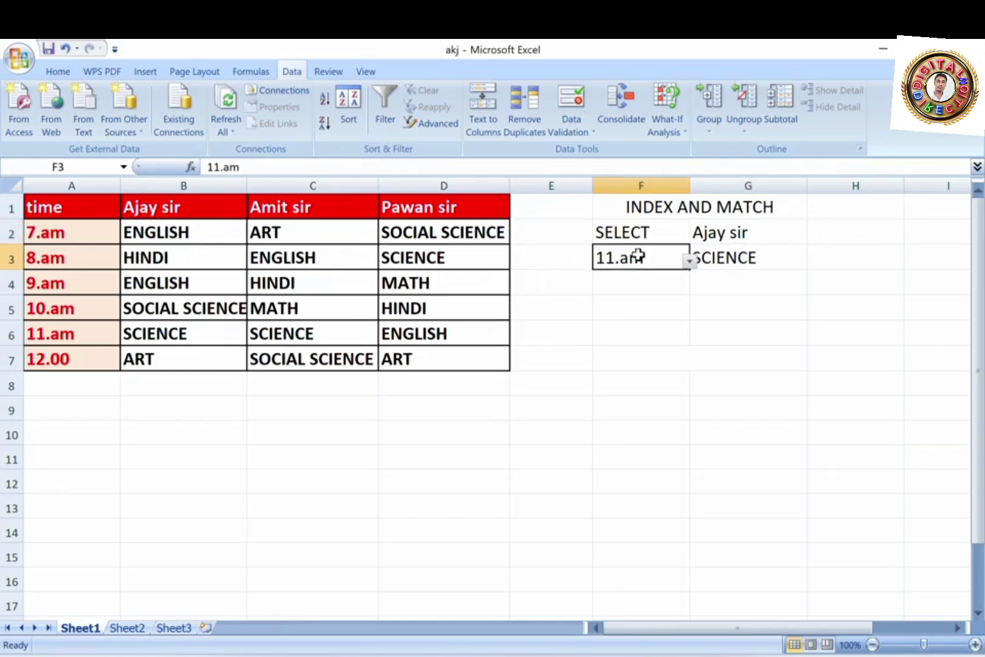
click(690, 261)
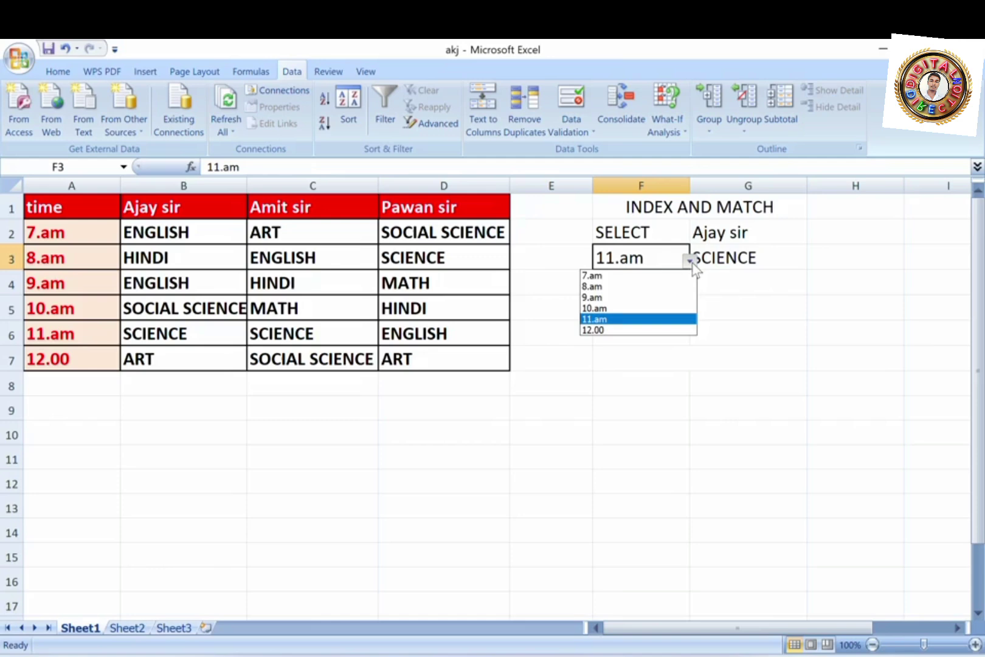
click(637, 298)
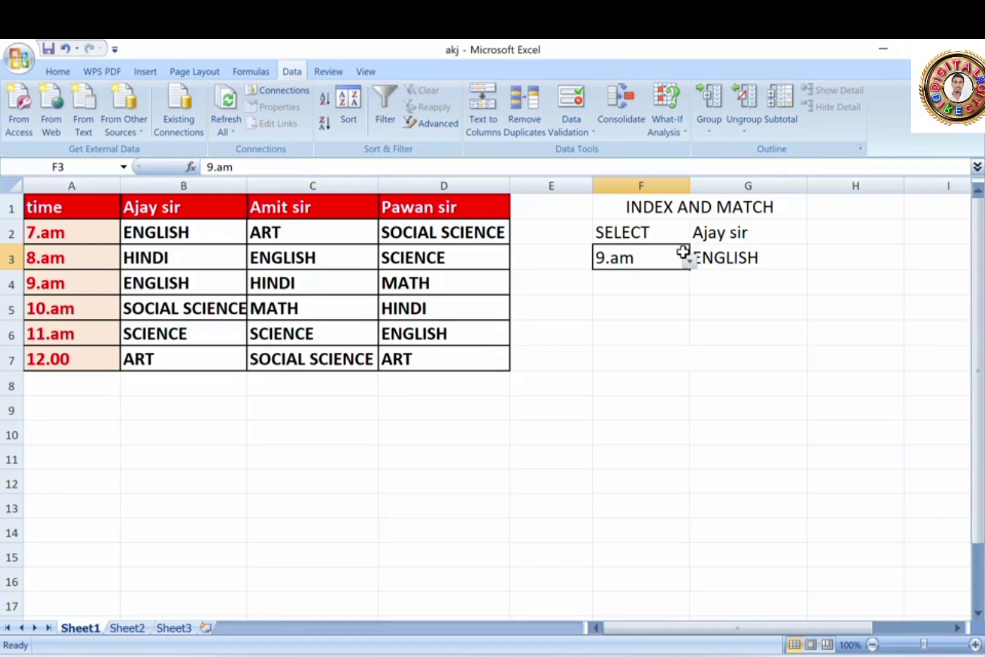
Select the teacher dropdown cell G2
click(737, 256)
click(747, 237)
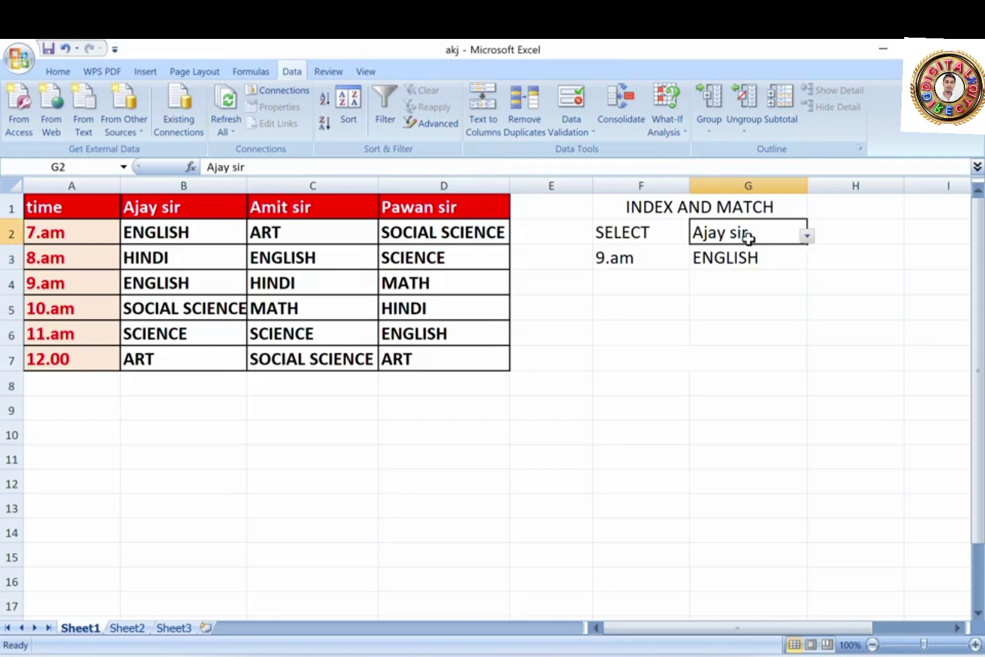